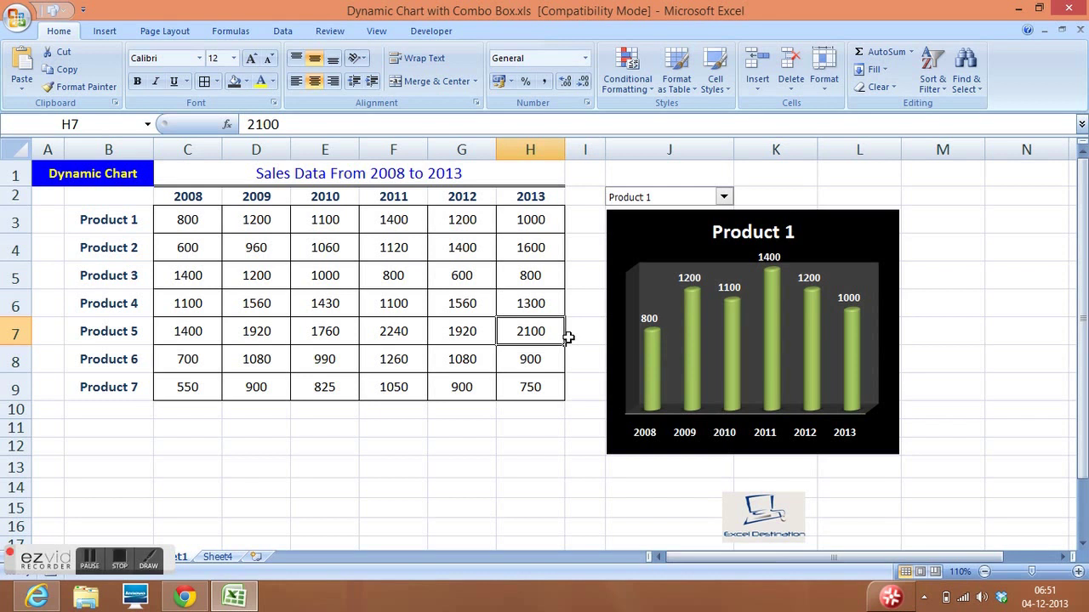
Point out the sheet title, the product names and several yearly sales figures in the table.
{"action": "left_click", "coordinate": [462, 304]}
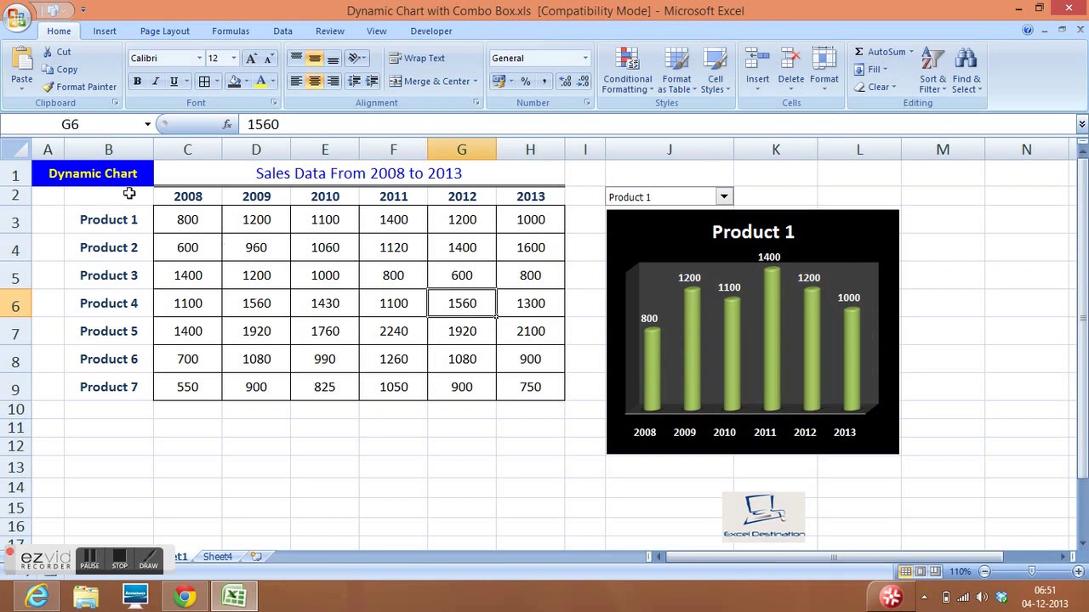
{"action": "left_click", "coordinate": [258, 173]}
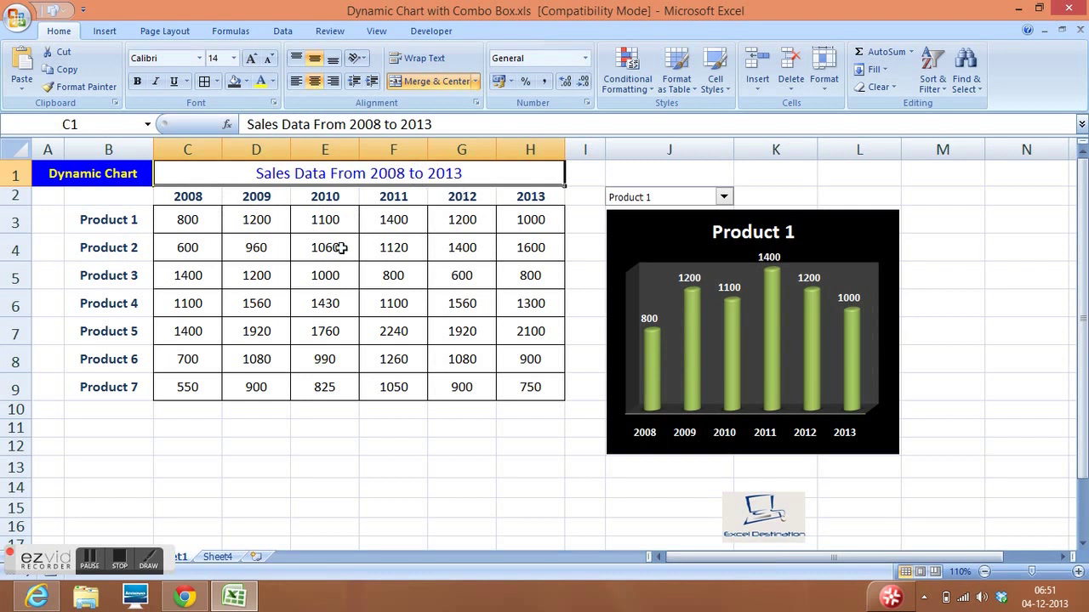
{"action": "left_click_drag", "start_coordinate": [128, 220], "coordinate": [138, 388]}
{"action": "left_click", "coordinate": [388, 275]}
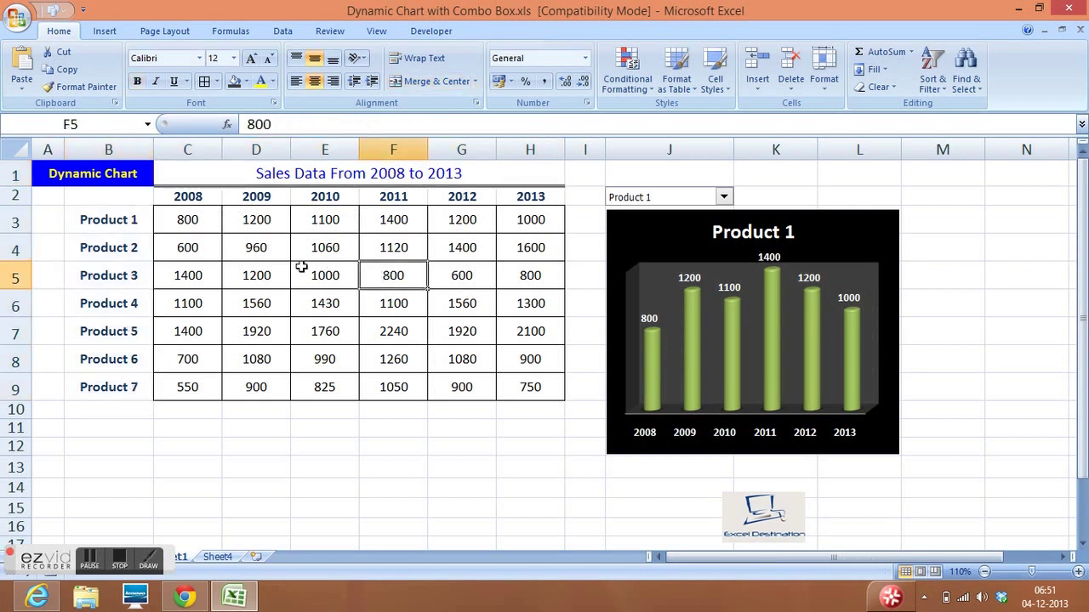
{"action": "left_click_drag", "start_coordinate": [340, 226], "coordinate": [247, 246]}
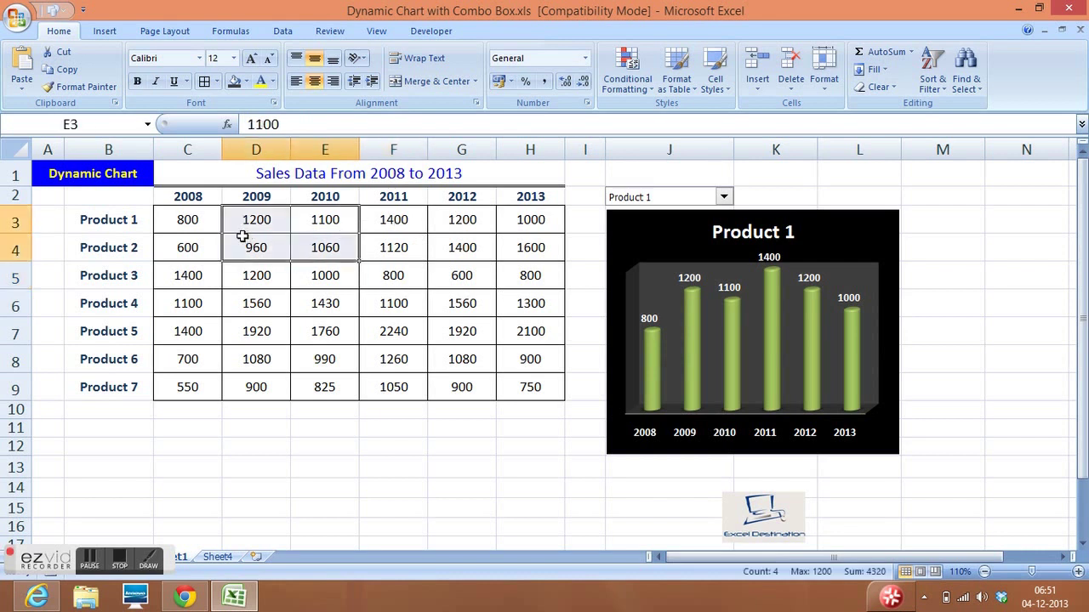
Highlight Product 1's and Product 2's rows of yearly sales, then clear the selection.
{"action": "left_click", "coordinate": [125, 221]}
{"action": "left_click_drag", "start_coordinate": [190, 218], "coordinate": [494, 226]}
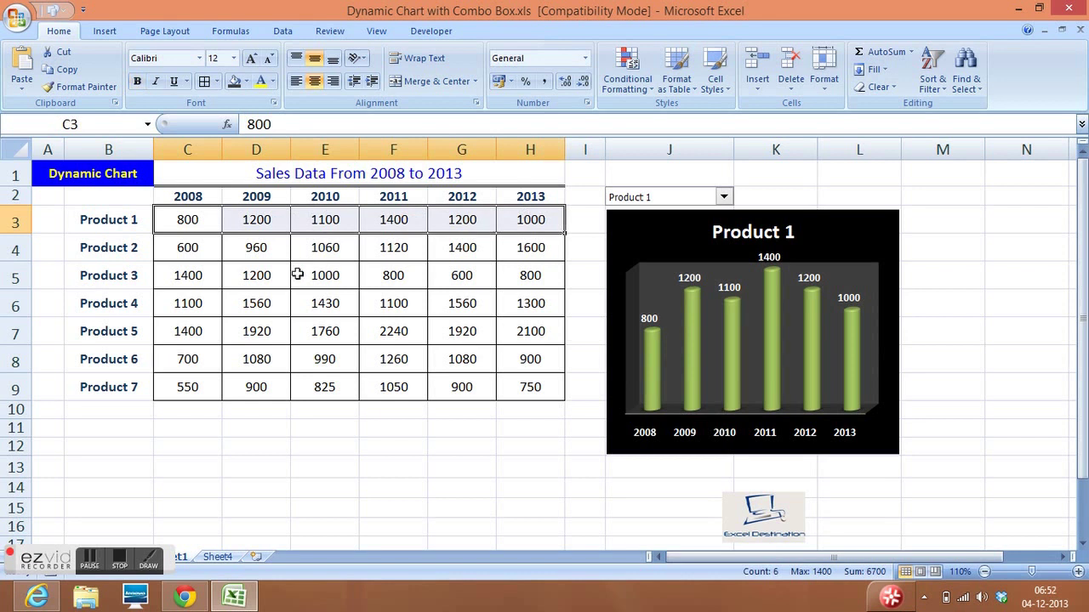
{"action": "left_click", "coordinate": [101, 252]}
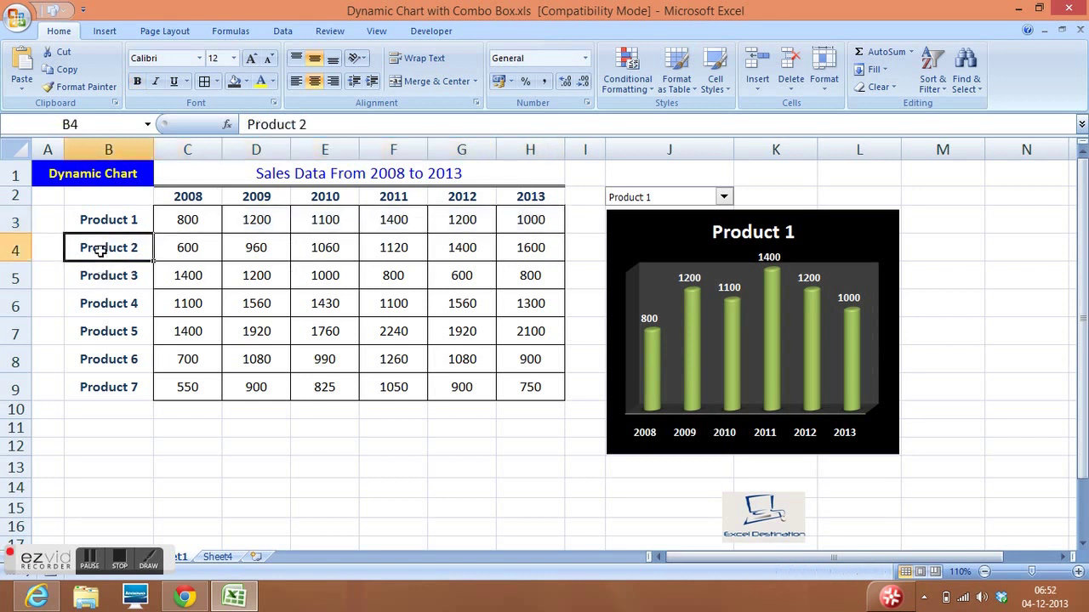
{"action": "left_click", "coordinate": [202, 248]}
{"action": "left_click_drag", "start_coordinate": [203, 249], "coordinate": [530, 243]}
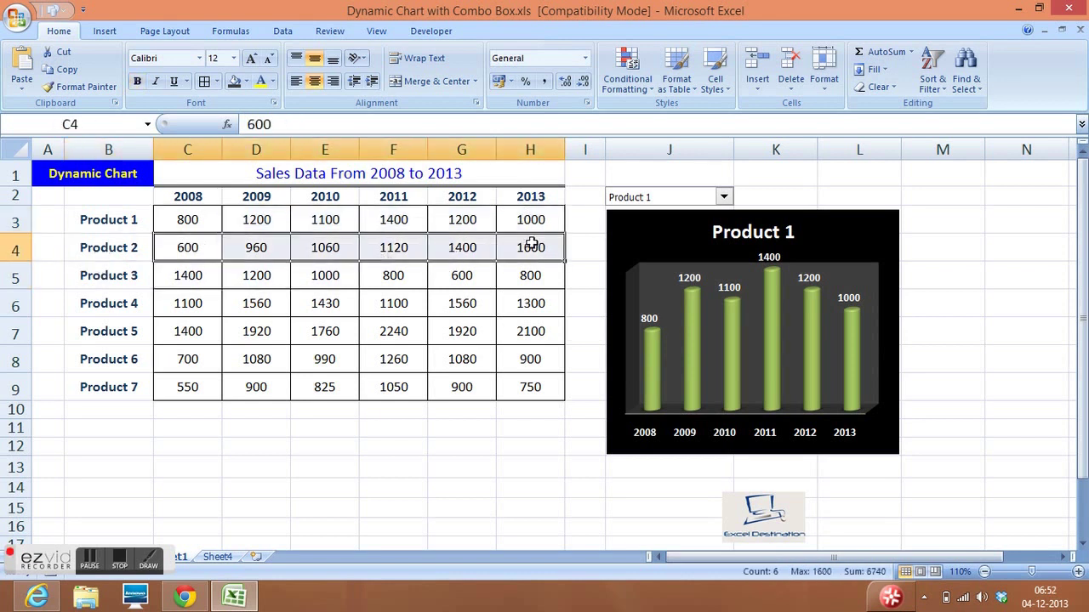
{"action": "left_click", "coordinate": [516, 305]}
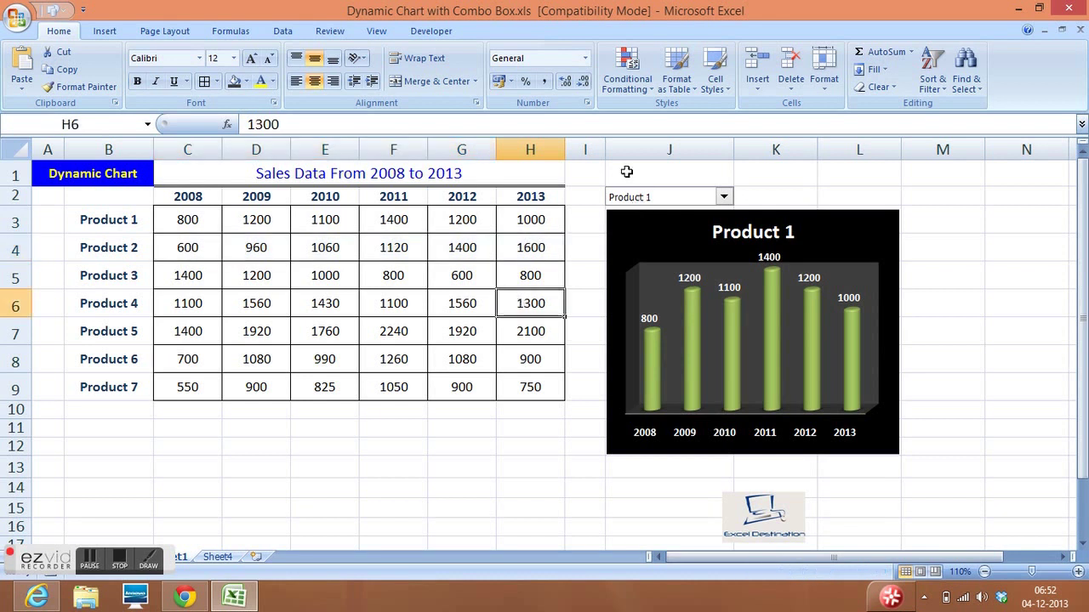
Leave Product 1 chosen in the combo box and briefly select the cylinder chart.
{"action": "left_click", "coordinate": [724, 199]}
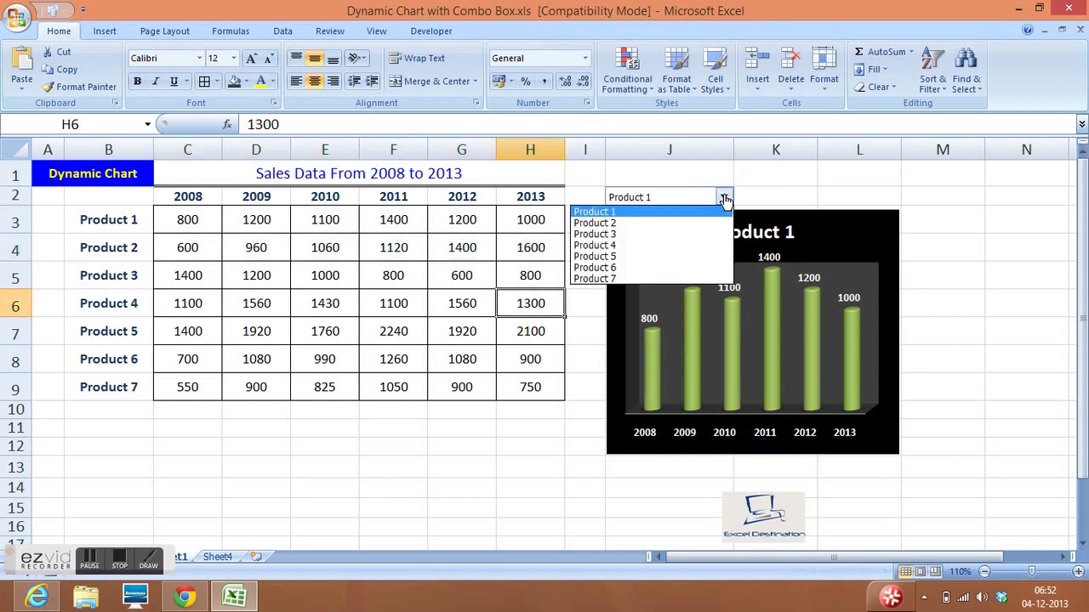
{"action": "left_click", "coordinate": [630, 216]}
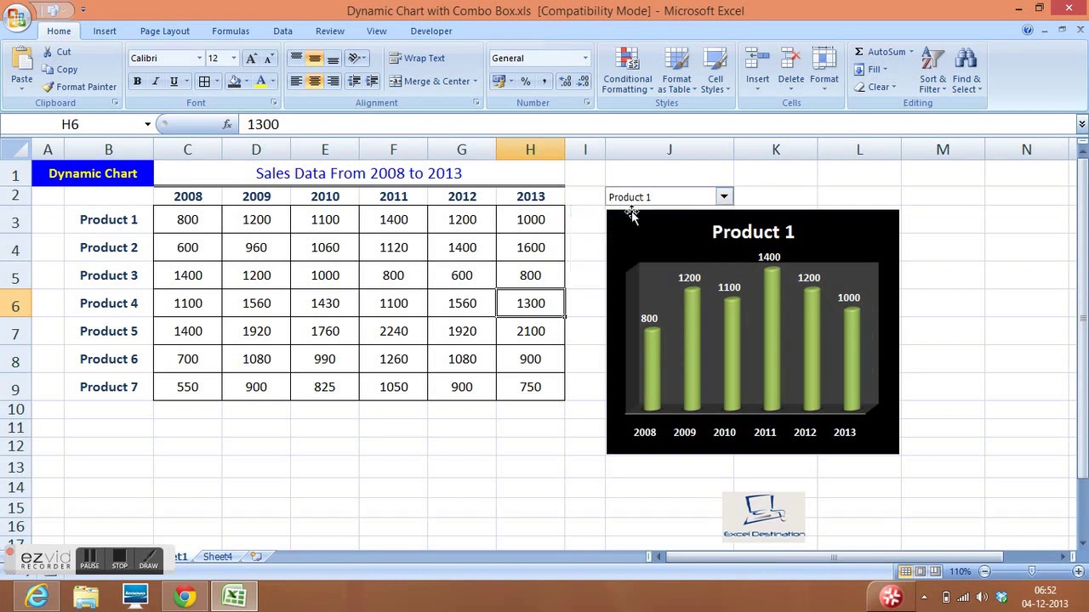
{"action": "left_click", "coordinate": [845, 229]}
{"action": "left_click", "coordinate": [804, 175]}
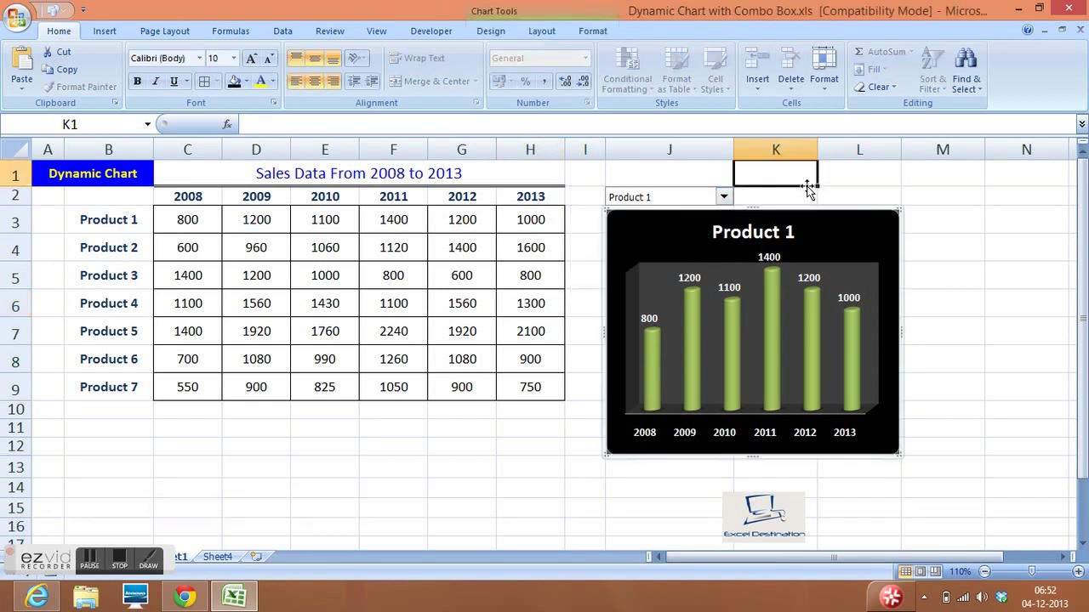
Switch the combo box to Product 2, then Product 3, then Product 4.
{"action": "left_click", "coordinate": [725, 198]}
{"action": "left_click", "coordinate": [640, 223]}
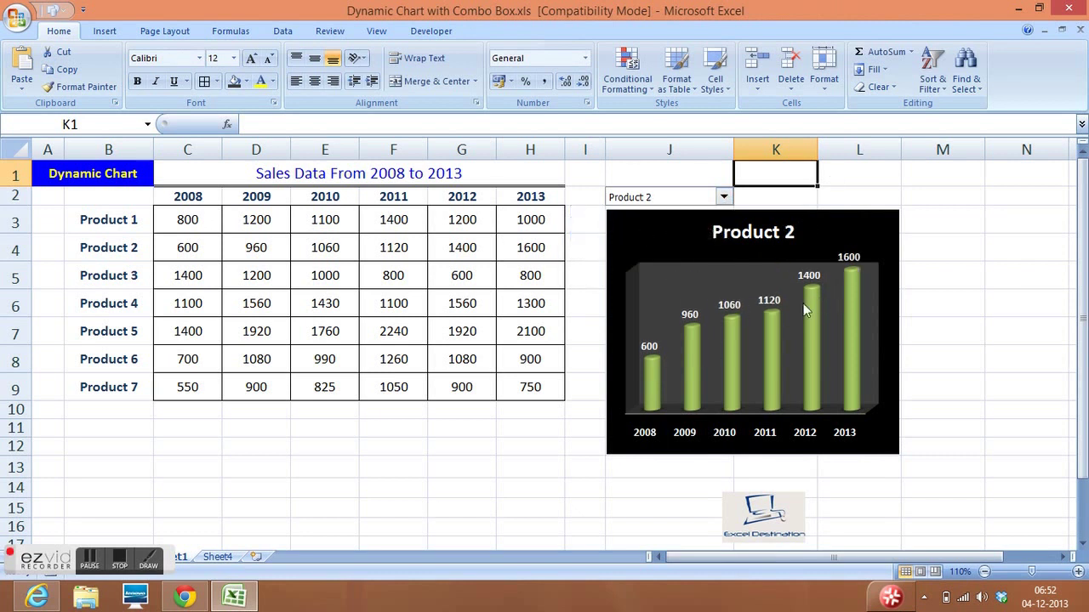
{"action": "left_click", "coordinate": [724, 198]}
{"action": "left_click", "coordinate": [643, 234]}
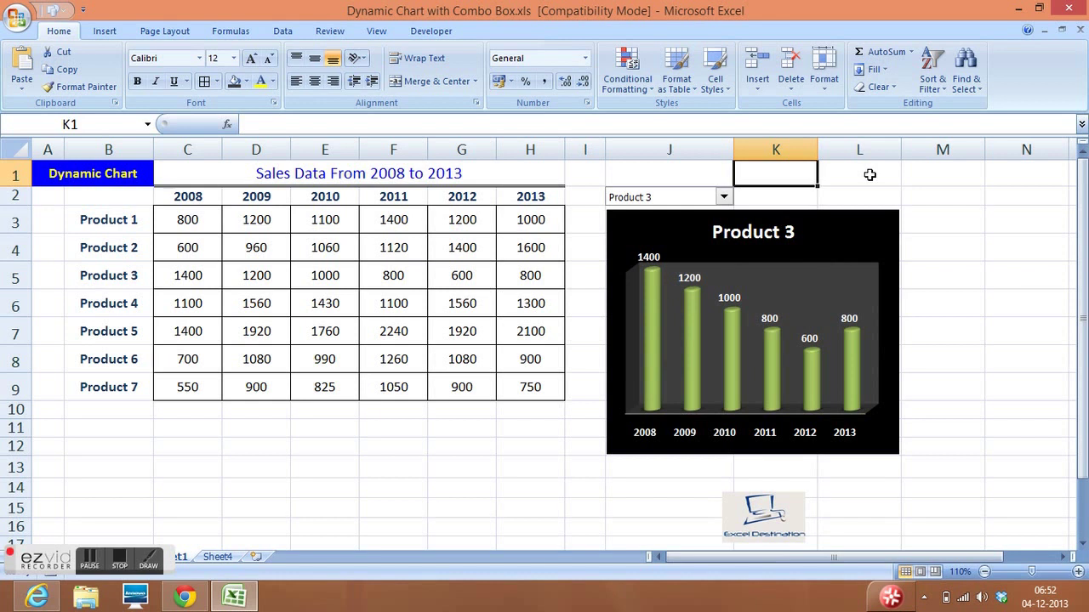
{"action": "left_click", "coordinate": [724, 197]}
{"action": "left_click", "coordinate": [600, 245]}
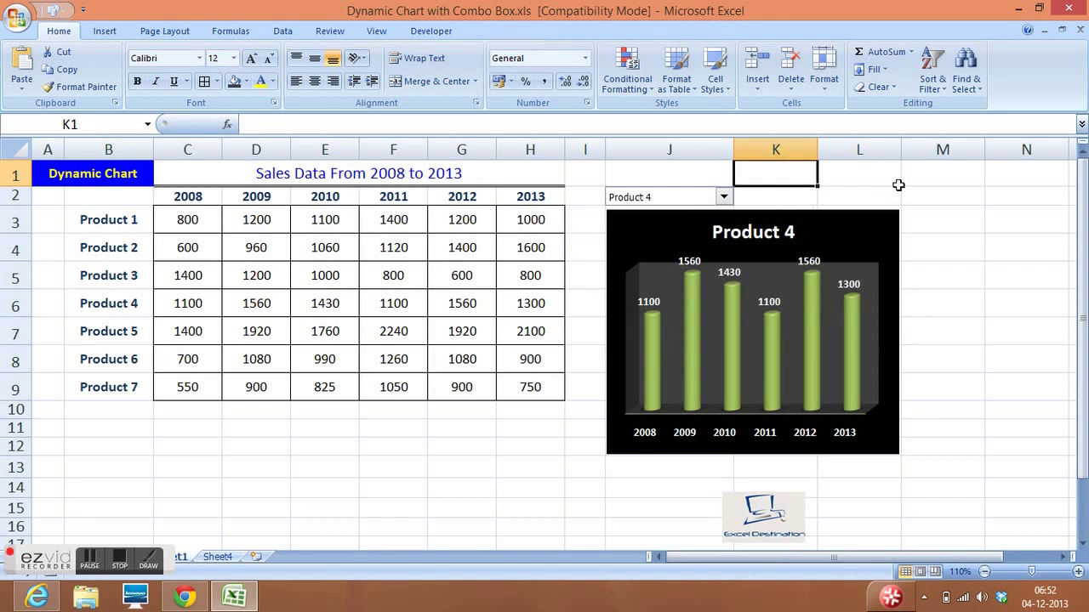
Point out Product 3's 2012 value and highlight the sales table.
{"action": "left_click", "coordinate": [462, 277]}
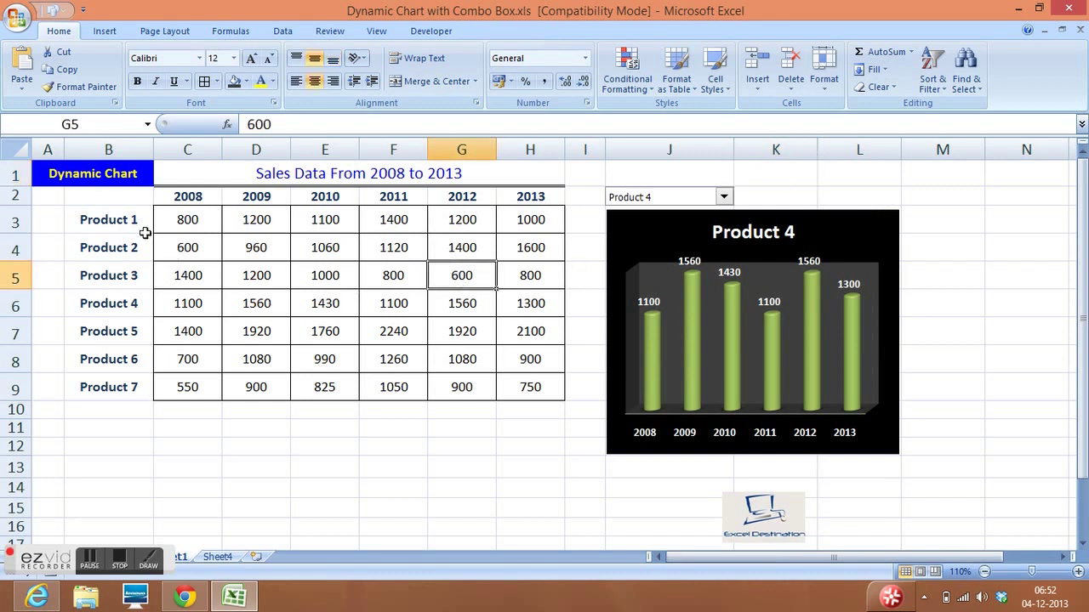
{"action": "left_click_drag", "start_coordinate": [102, 197], "coordinate": [557, 382]}
{"action": "left_click", "coordinate": [535, 304]}
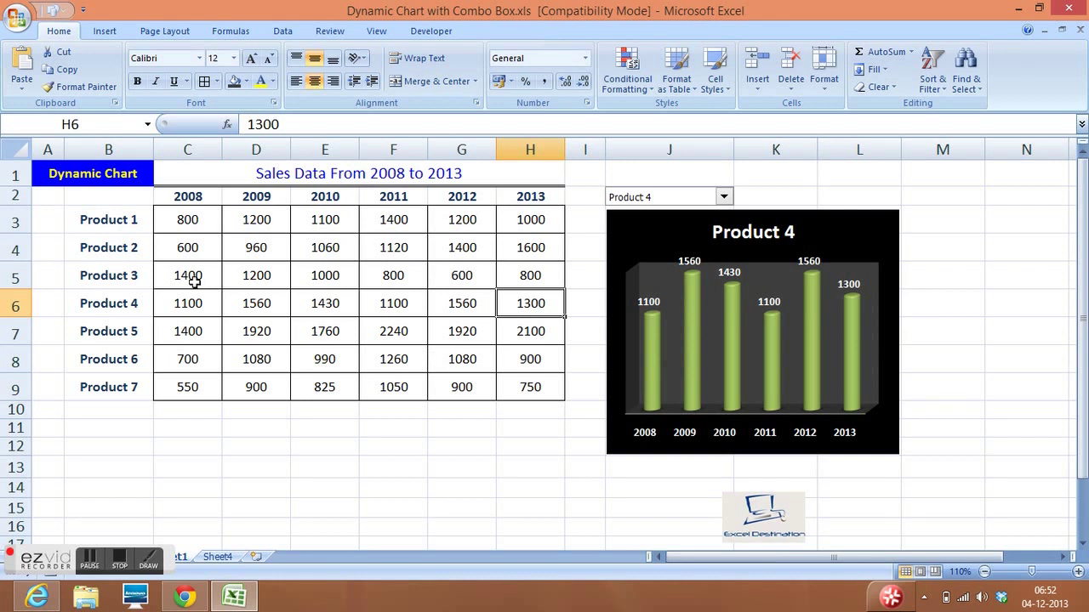
Copy the sales table B2:H9 and paste it into Sheet4 at cell B2.
{"action": "left_click_drag", "start_coordinate": [126, 202], "coordinate": [528, 384]}
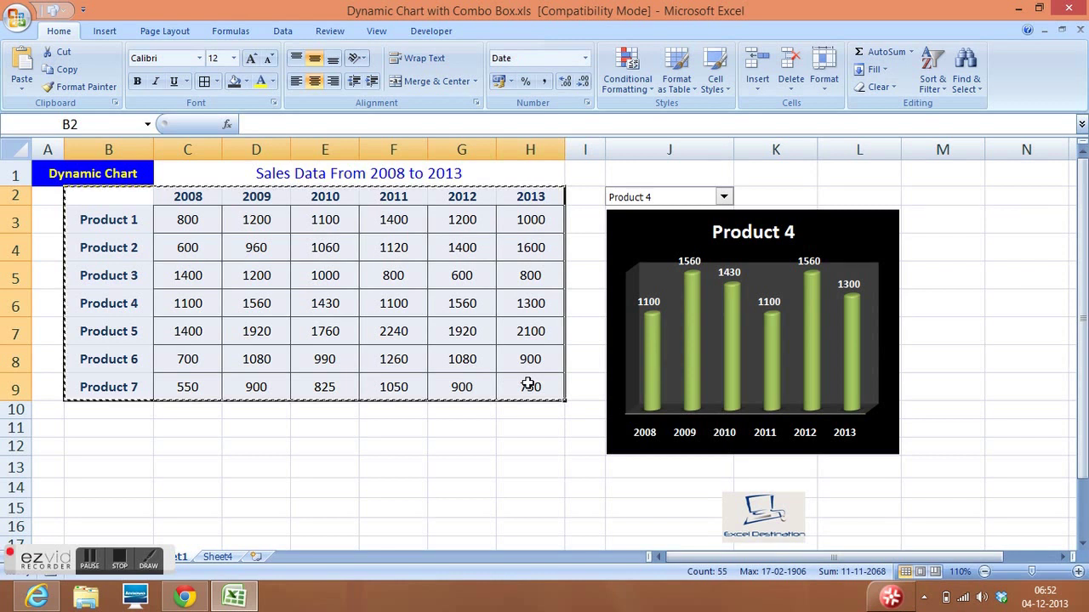
{"action": "key", "text": "ctrl+c"}
{"action": "left_click", "coordinate": [226, 557]}
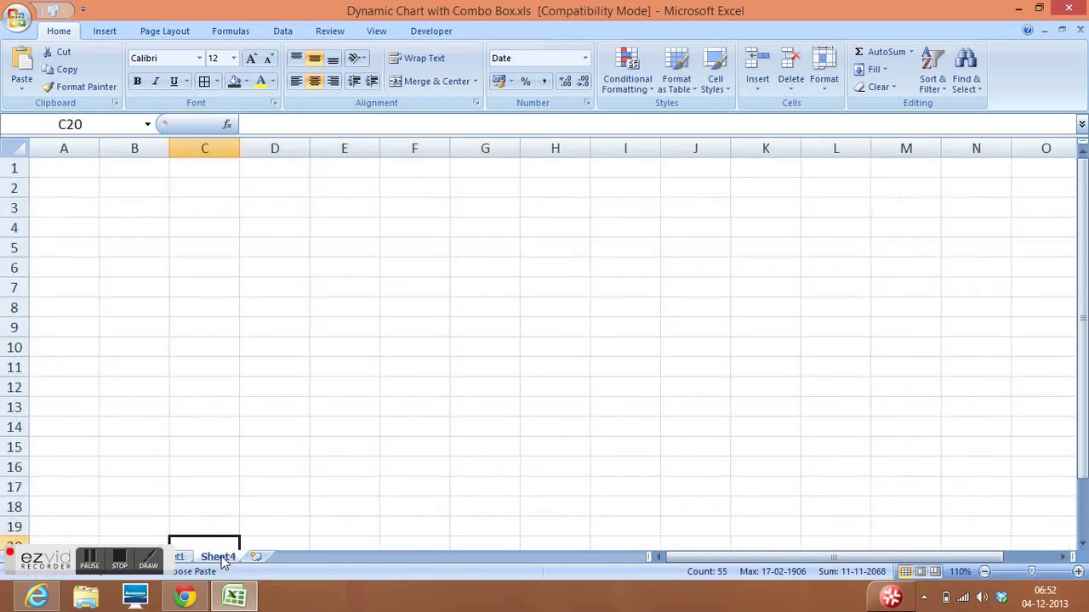
{"action": "left_click", "coordinate": [133, 191]}
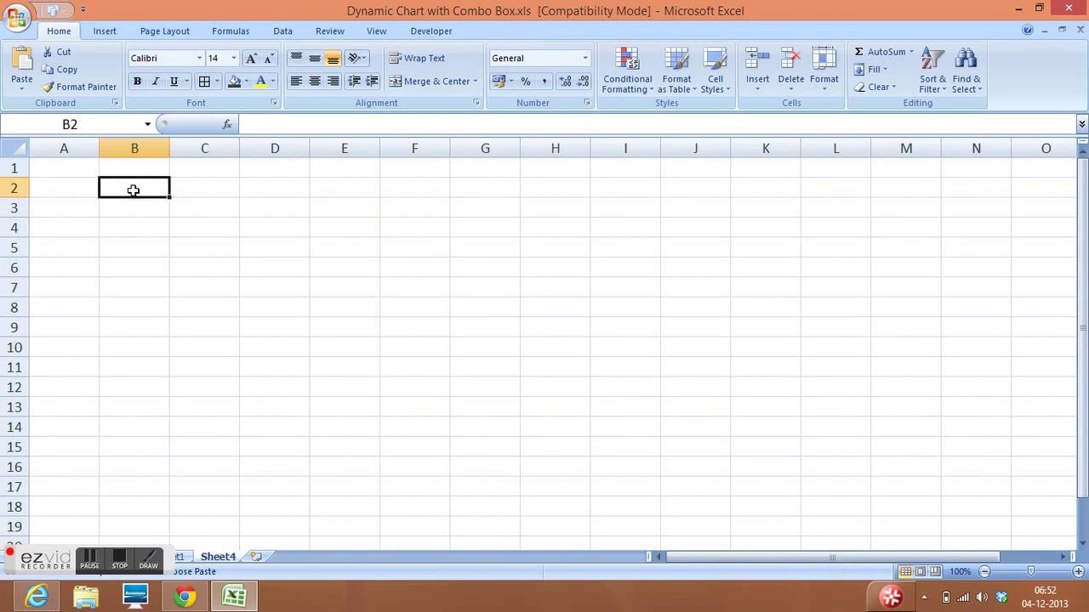
{"action": "key", "text": "ctrl+v"}
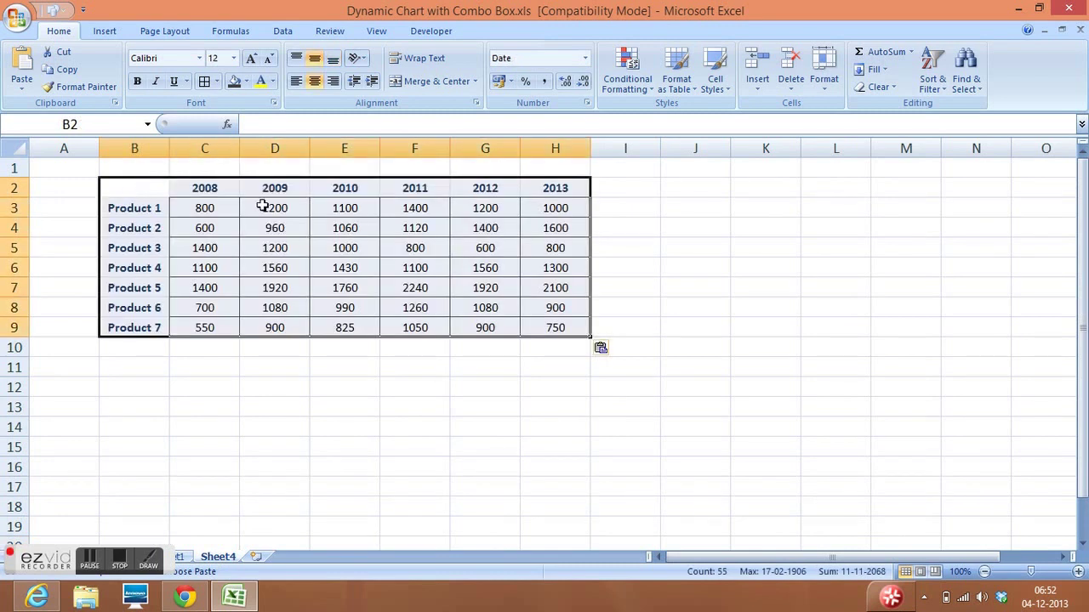
{"action": "left_click", "coordinate": [642, 209]}
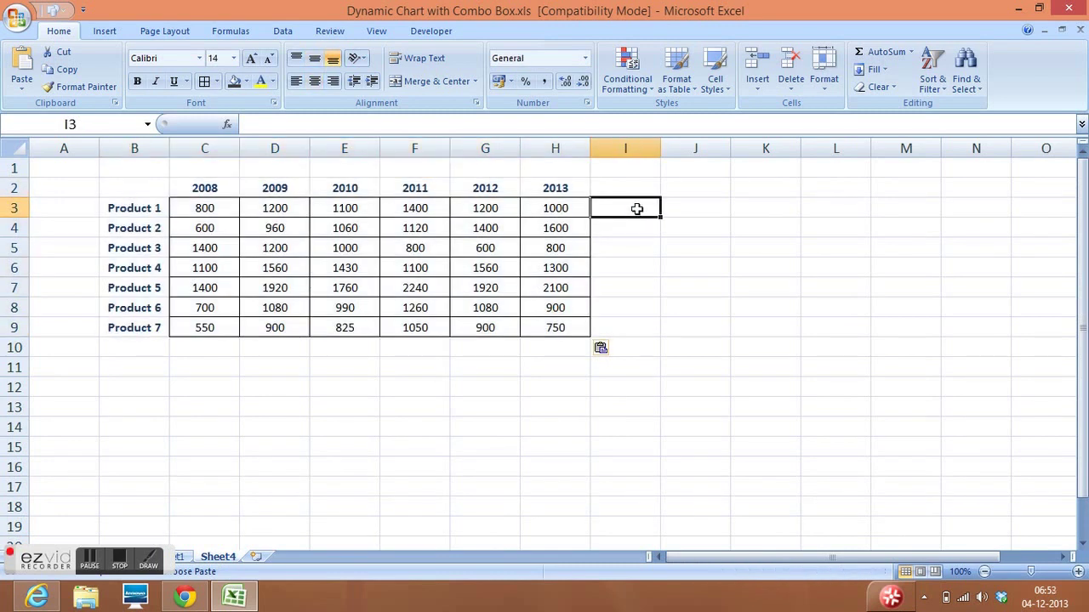
{"action": "left_click", "coordinate": [692, 189]}
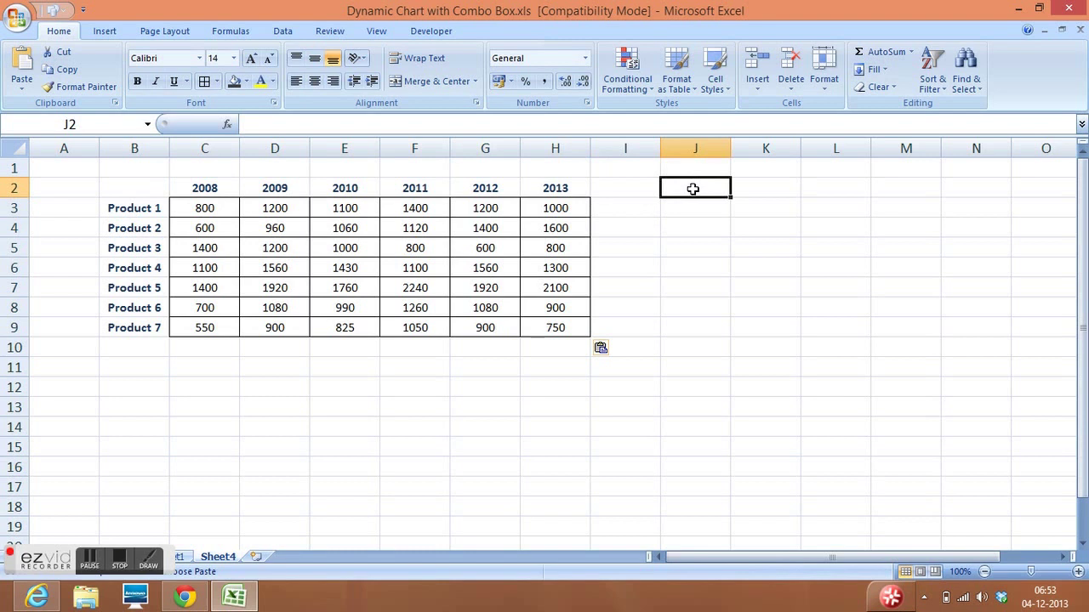
Draw a Combo Box (Form Control) from Developer > Insert beside the table near J3.
{"action": "left_click", "coordinate": [429, 32]}
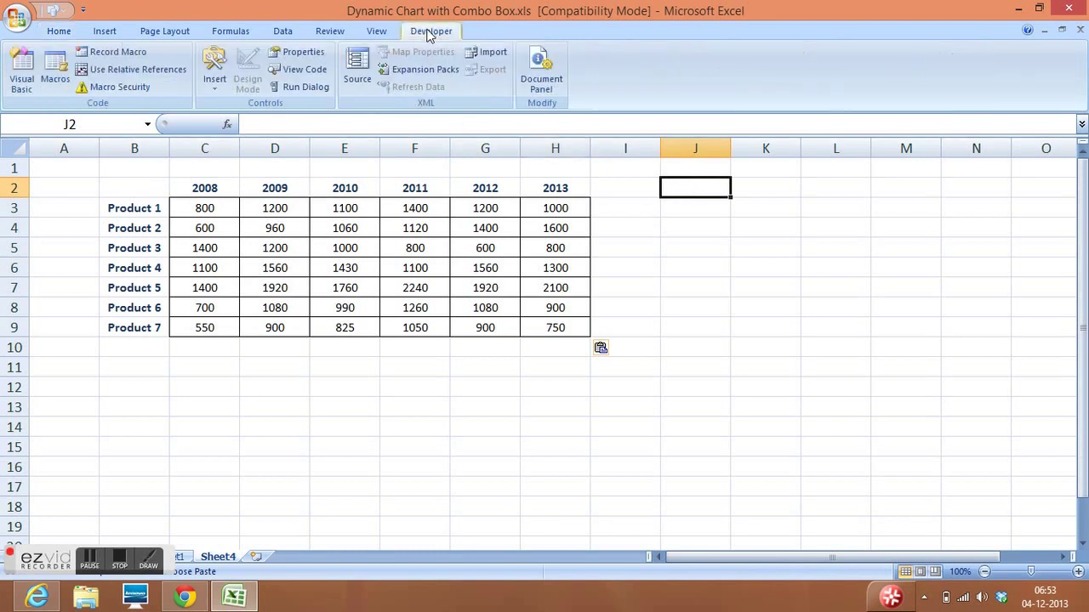
{"action": "left_click", "coordinate": [218, 89]}
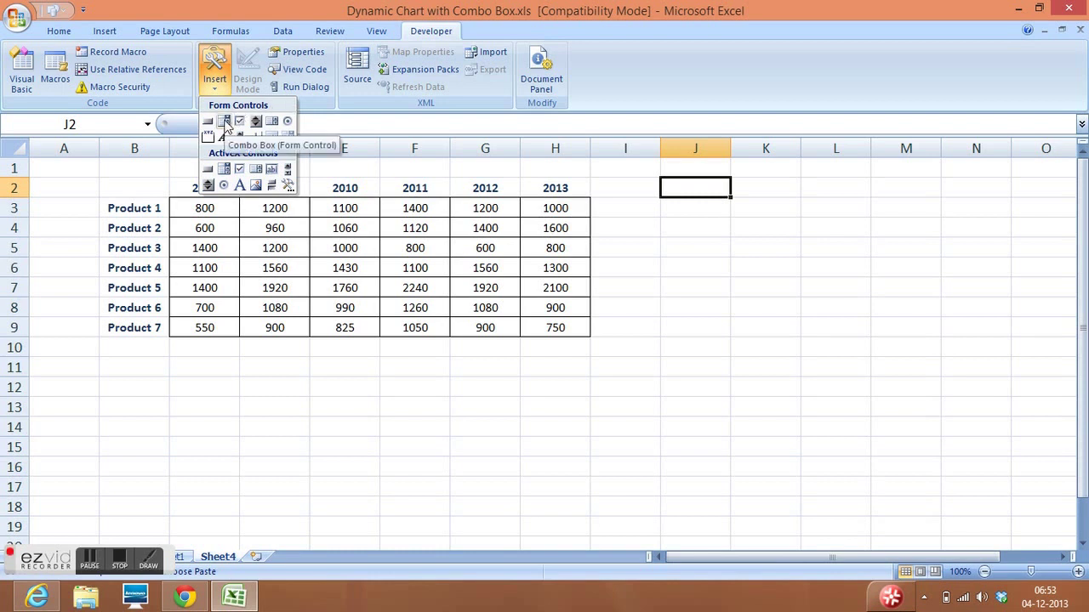
{"action": "left_click", "coordinate": [225, 122]}
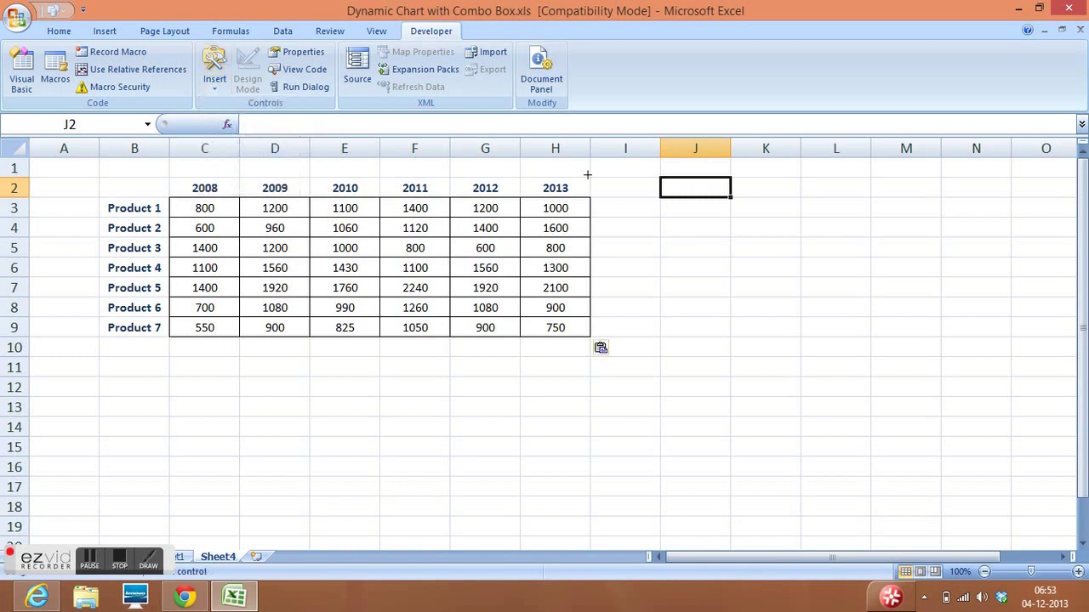
{"action": "mouse_move", "coordinate": [650, 199]}
{"action": "left_mouse_down"}
{"action": "mouse_move", "coordinate": [678, 215]}
{"action": "mouse_move", "coordinate": [753, 221]}
{"action": "left_mouse_up"}
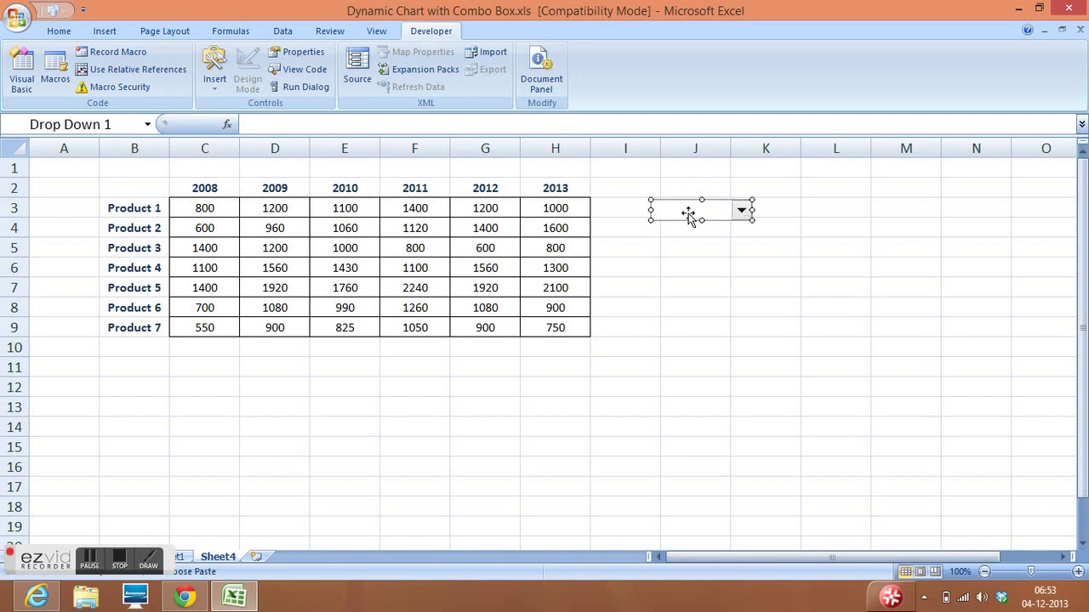
{"action": "left_click_drag", "start_coordinate": [690, 211], "coordinate": [697, 208]}
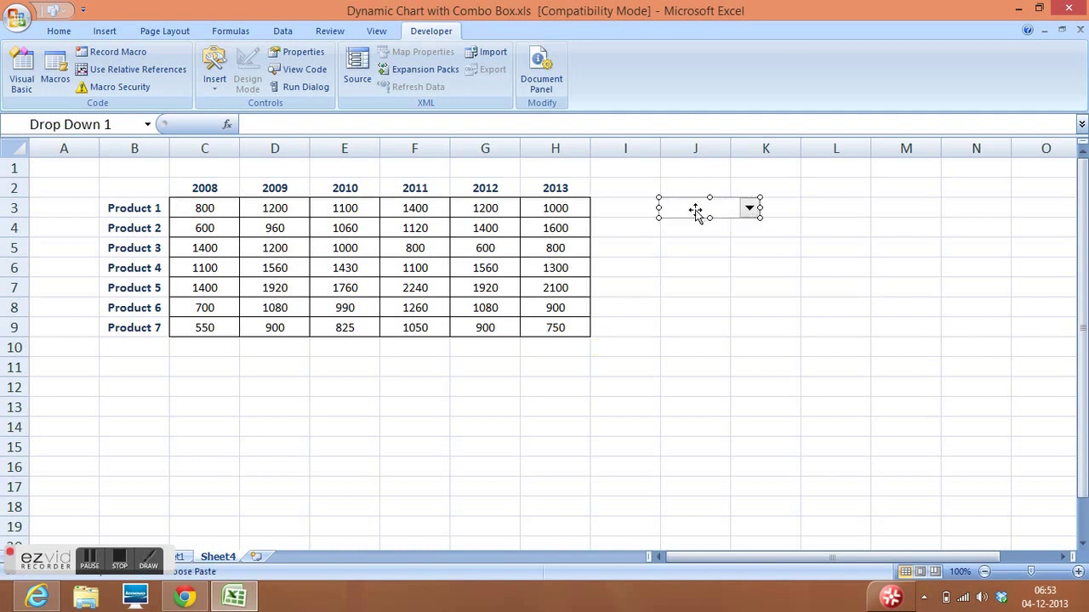
In Format Control, set the combo box's input range to $B$3:$B$9 and cell link to $A$11.
{"action": "right_click", "coordinate": [696, 212]}
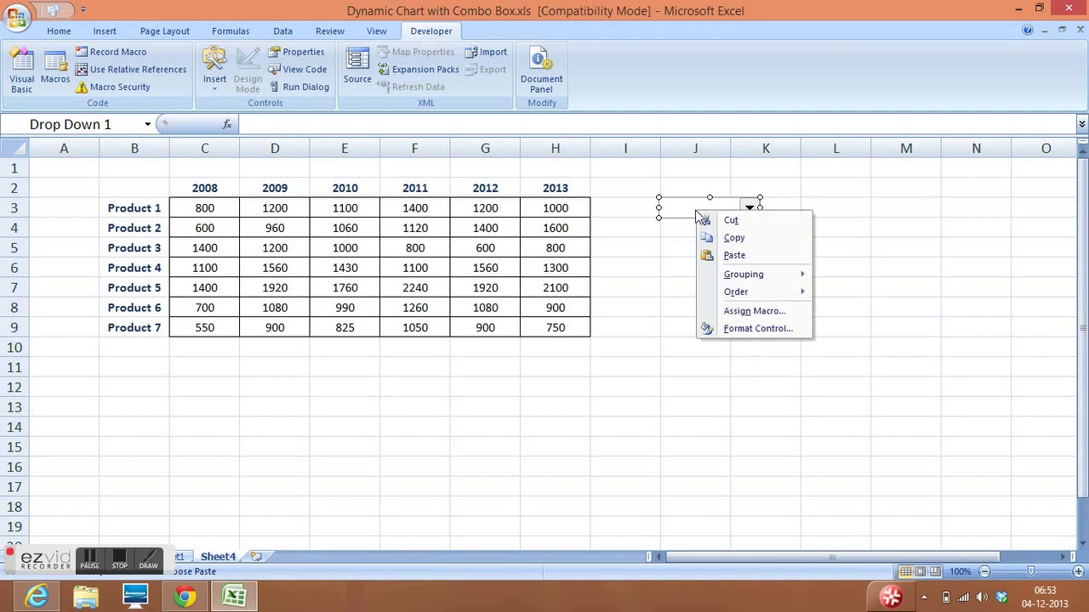
{"action": "left_click", "coordinate": [743, 330]}
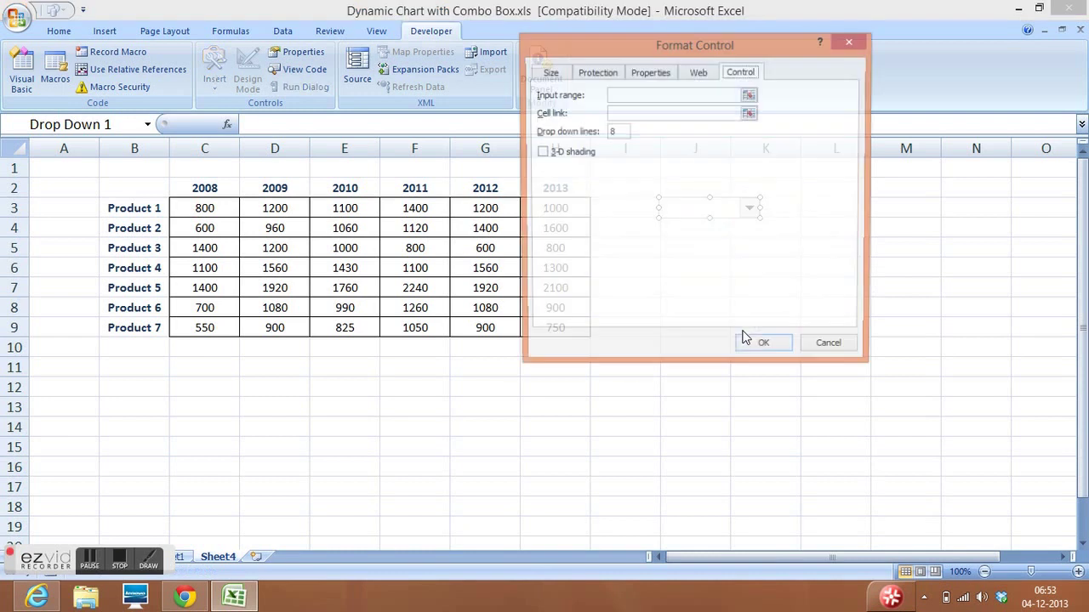
{"action": "left_click_drag", "start_coordinate": [668, 47], "coordinate": [763, 238]}
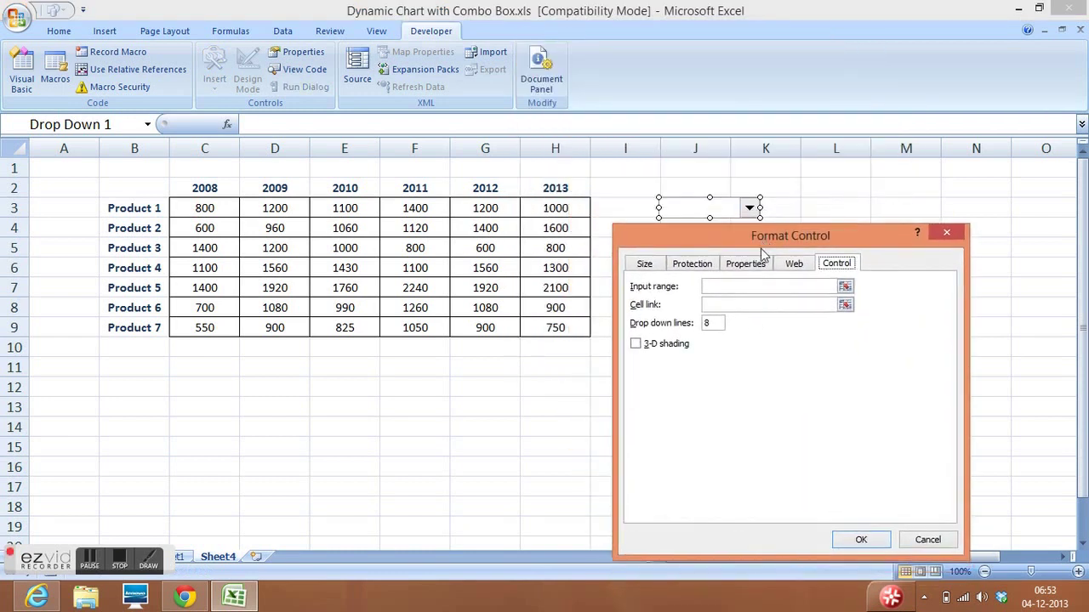
{"action": "left_click", "coordinate": [713, 286]}
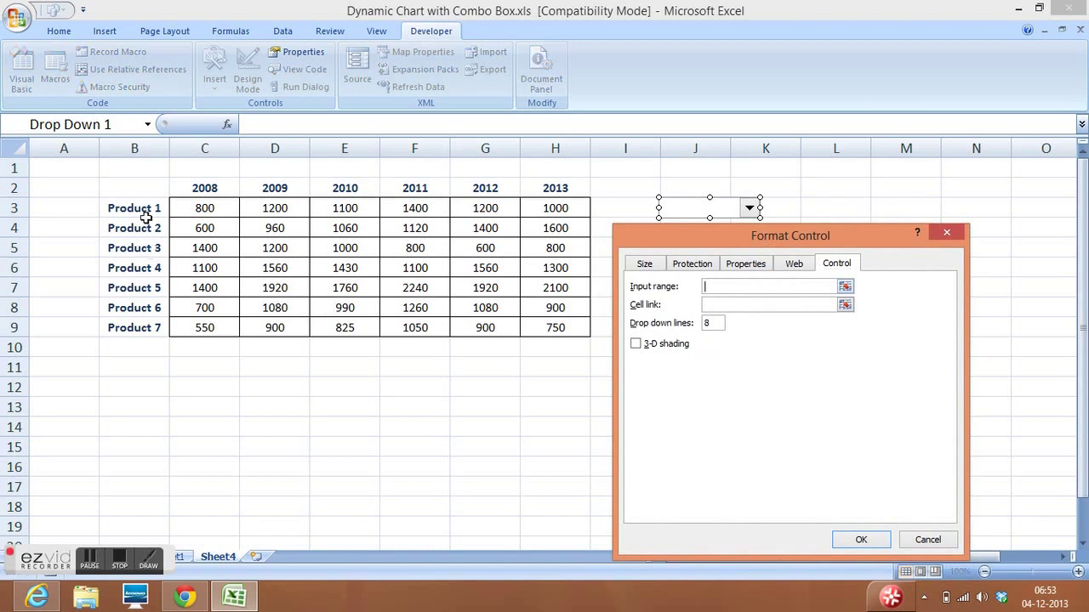
{"action": "left_click_drag", "start_coordinate": [139, 207], "coordinate": [142, 330]}
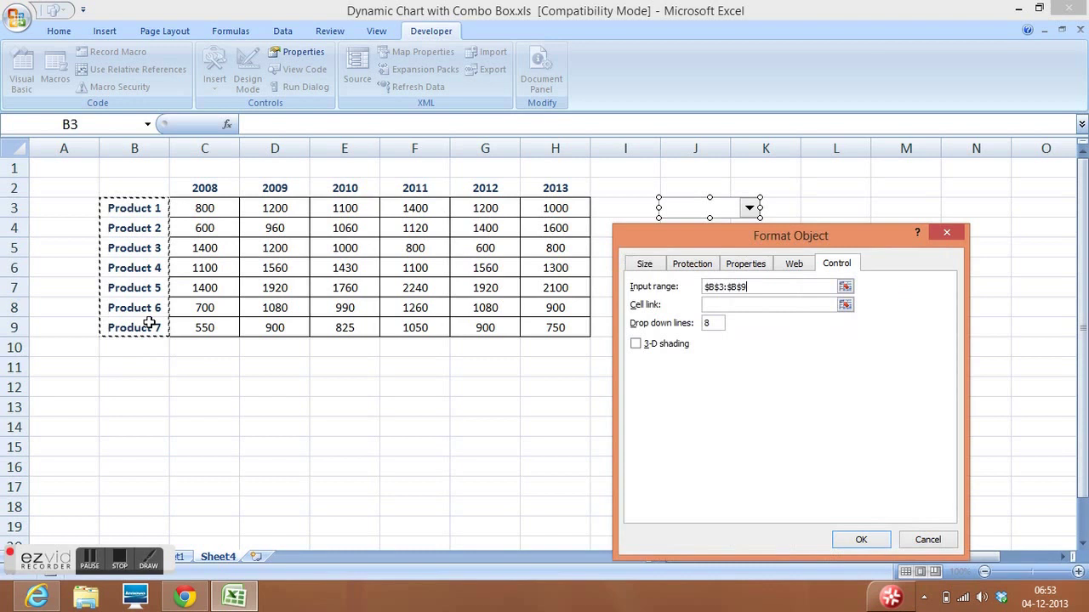
{"action": "left_click", "coordinate": [717, 305]}
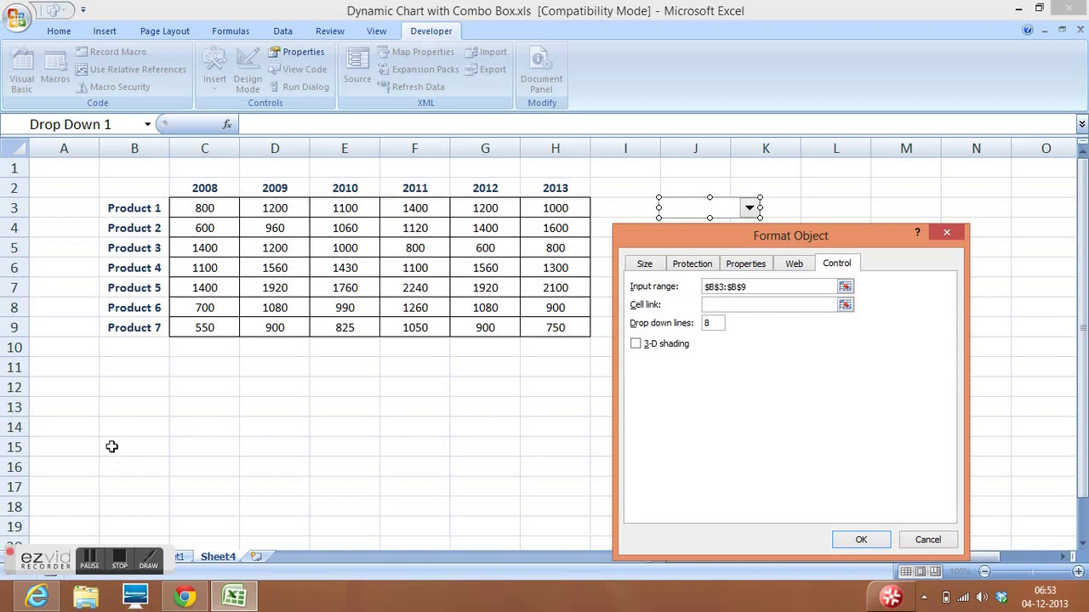
{"action": "left_click", "coordinate": [57, 367]}
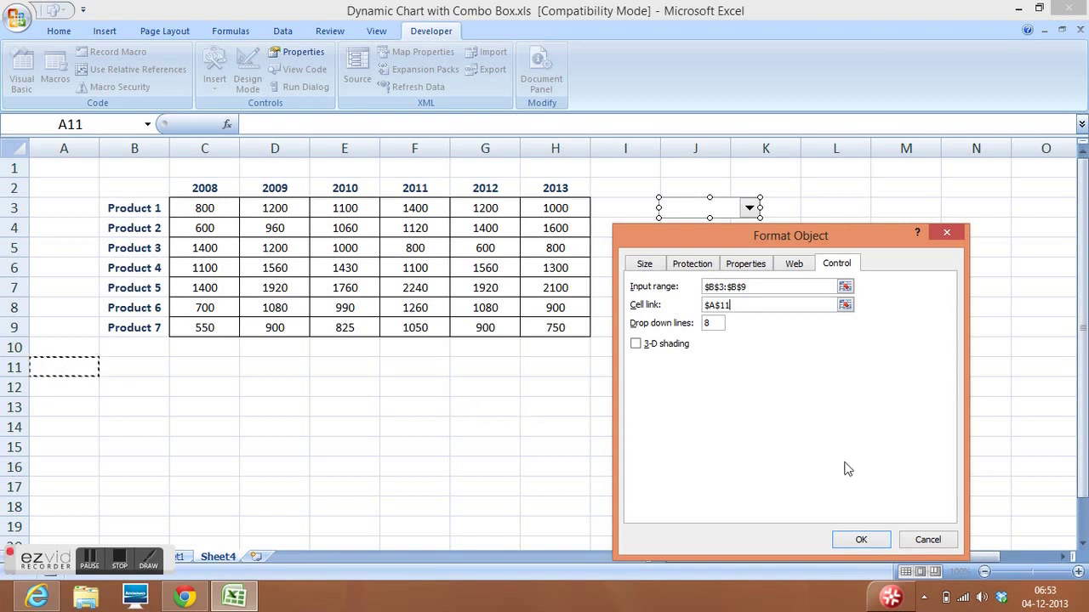
{"action": "left_click", "coordinate": [861, 542]}
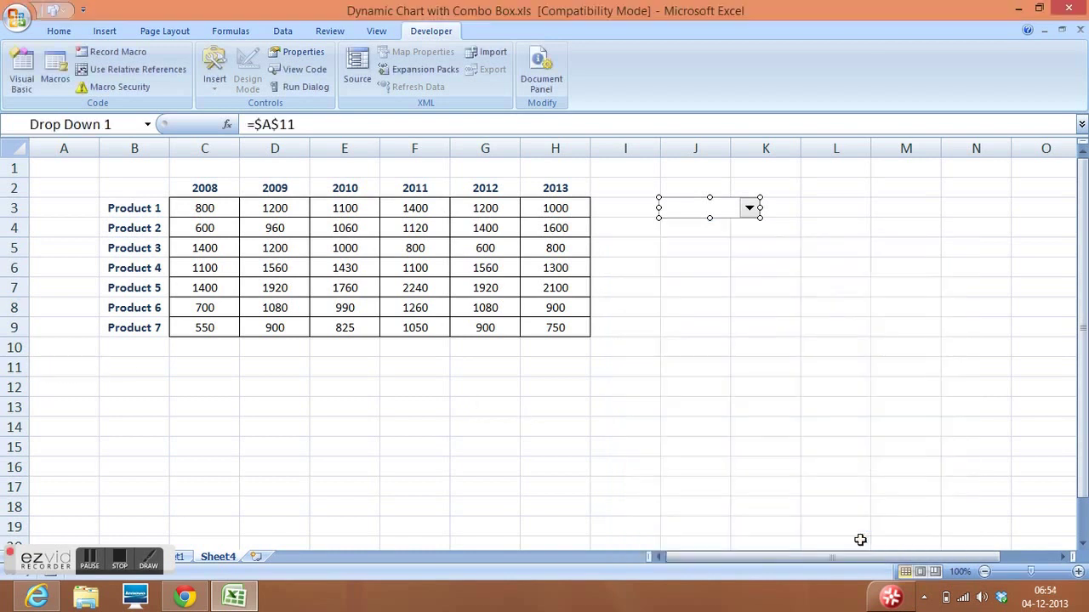
Pick Product 1, Product 2, then Product 4 in the drop-down, confirming A11 ends at 4.
{"action": "left_click", "coordinate": [786, 204]}
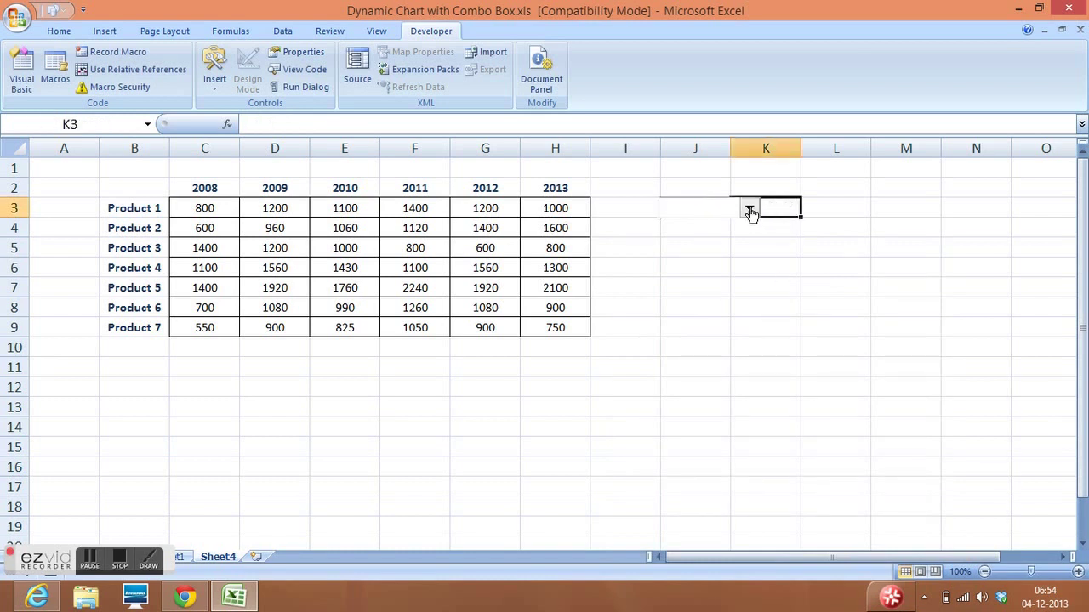
{"action": "left_click", "coordinate": [749, 209]}
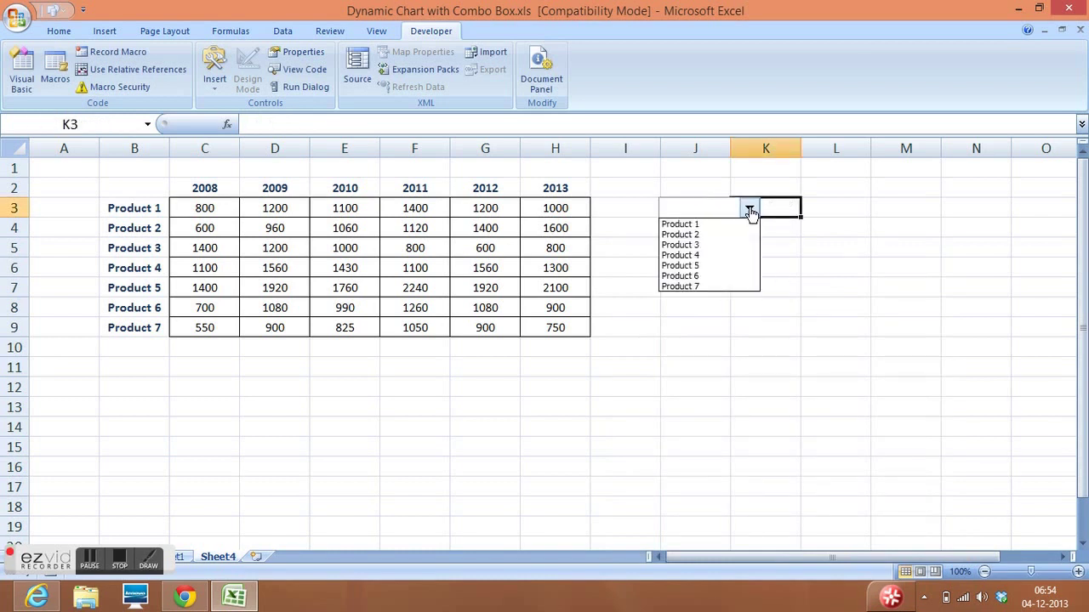
{"action": "left_click", "coordinate": [694, 225]}
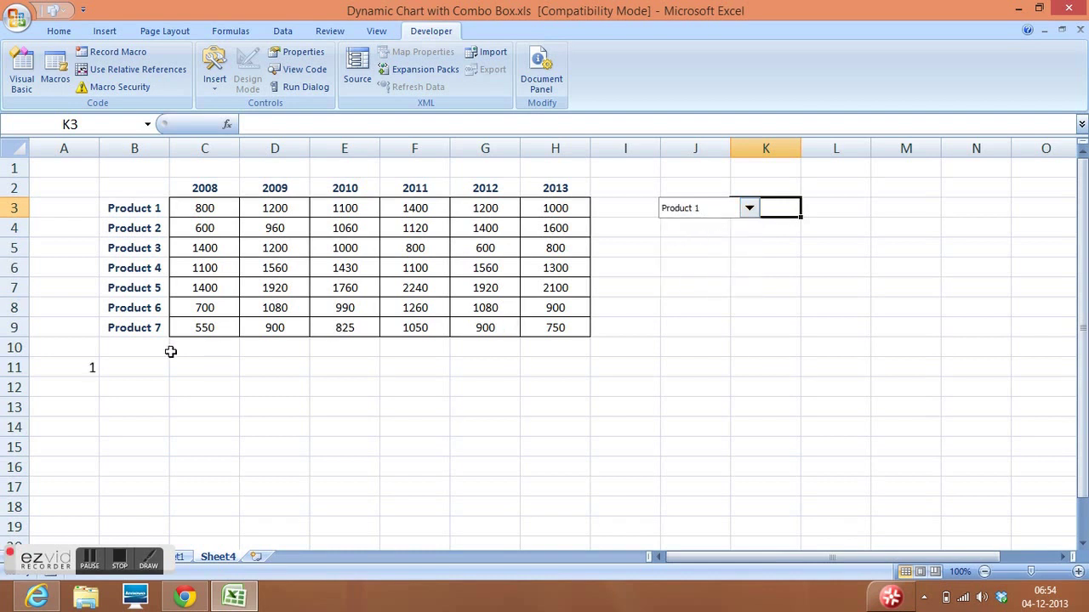
{"action": "left_click", "coordinate": [57, 369]}
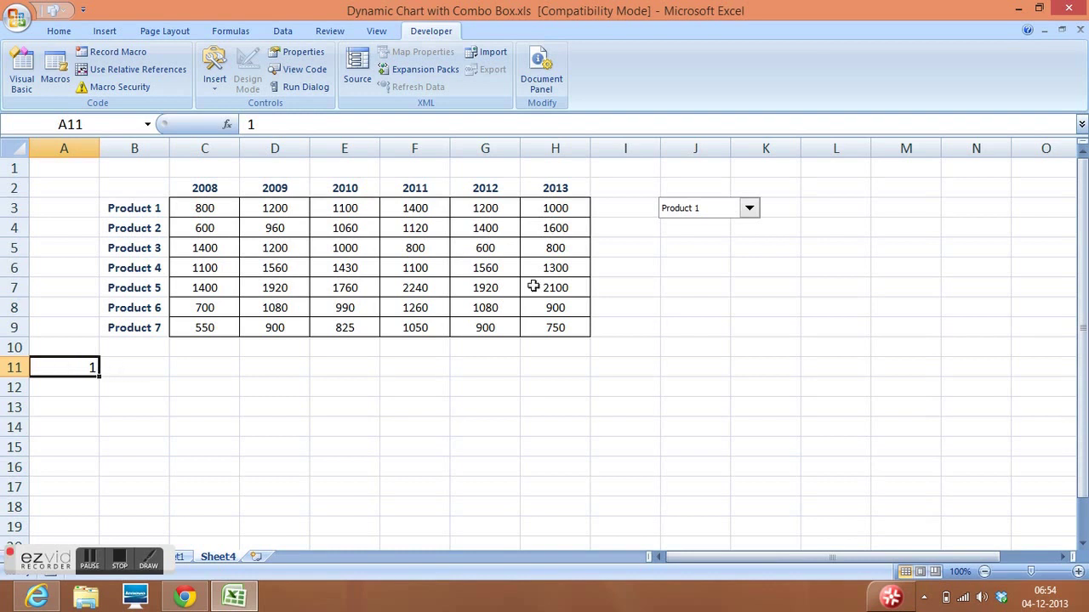
{"action": "left_click", "coordinate": [748, 210]}
{"action": "left_click", "coordinate": [720, 235]}
{"action": "left_click", "coordinate": [748, 209]}
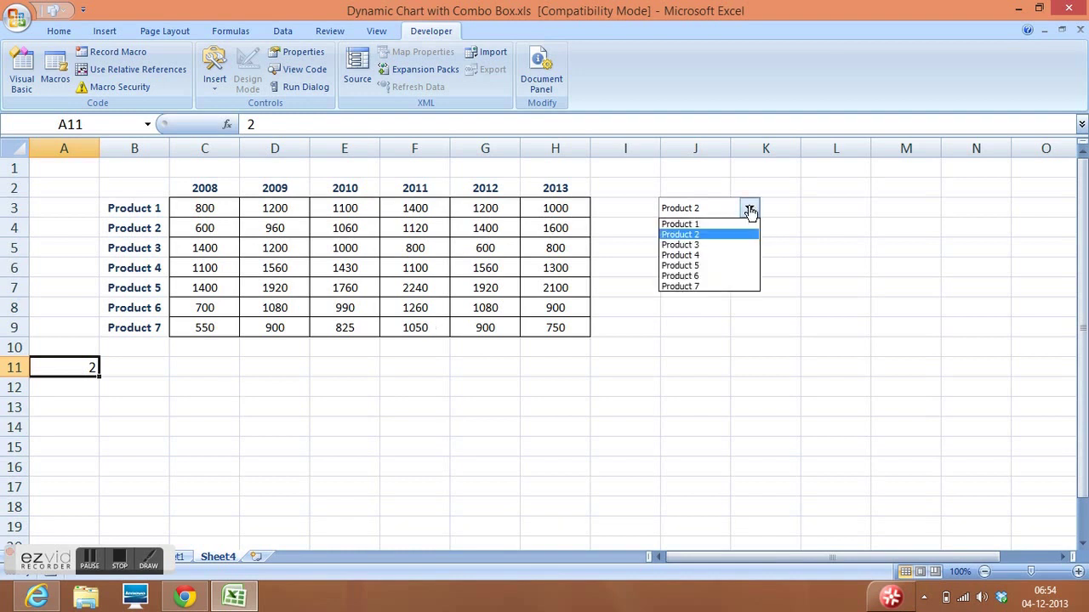
{"action": "left_click", "coordinate": [683, 257]}
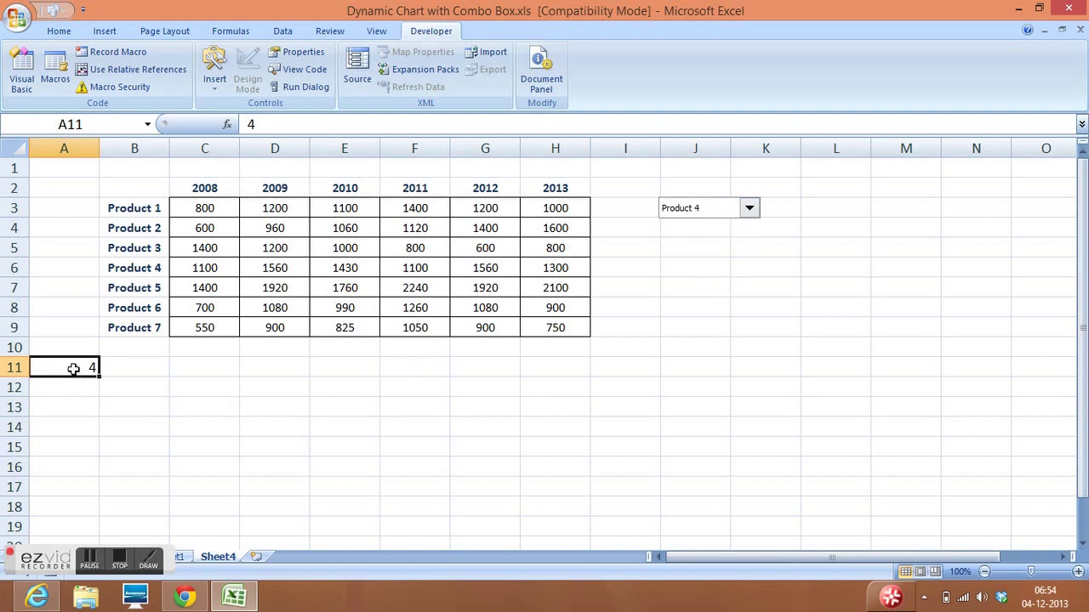
{"action": "left_click", "coordinate": [854, 251]}
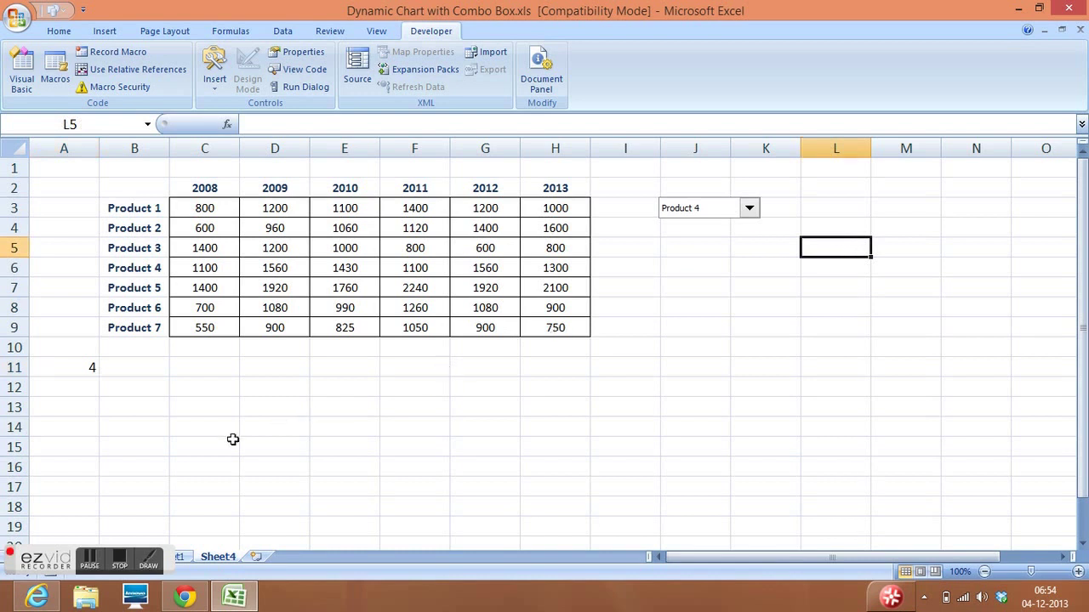
Fill cell B13 yellow from the Home tab's Fill Color.
{"action": "left_click", "coordinate": [124, 409]}
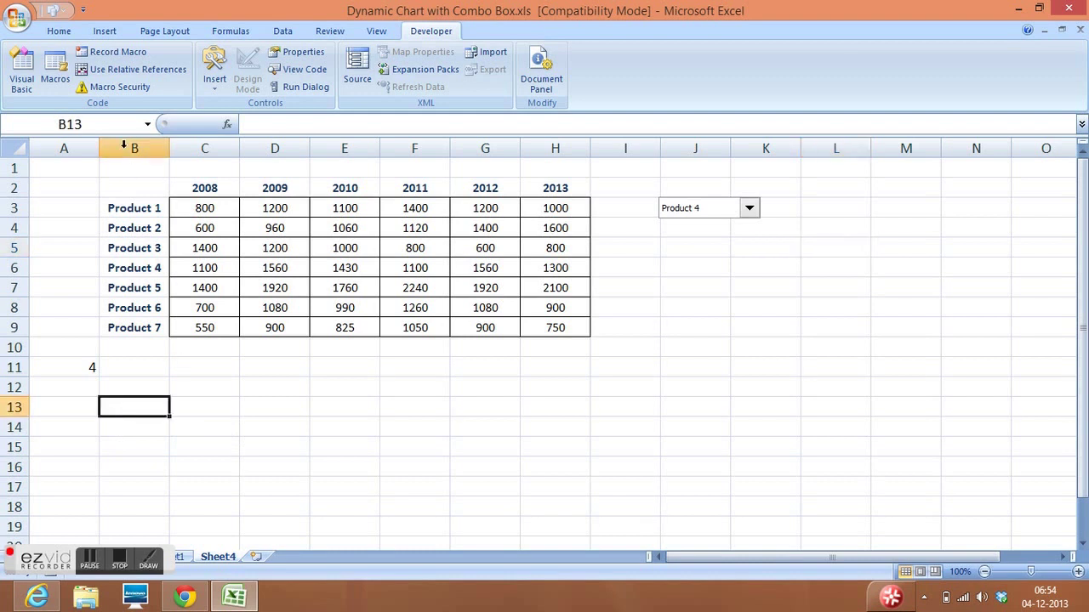
{"action": "left_click", "coordinate": [63, 32]}
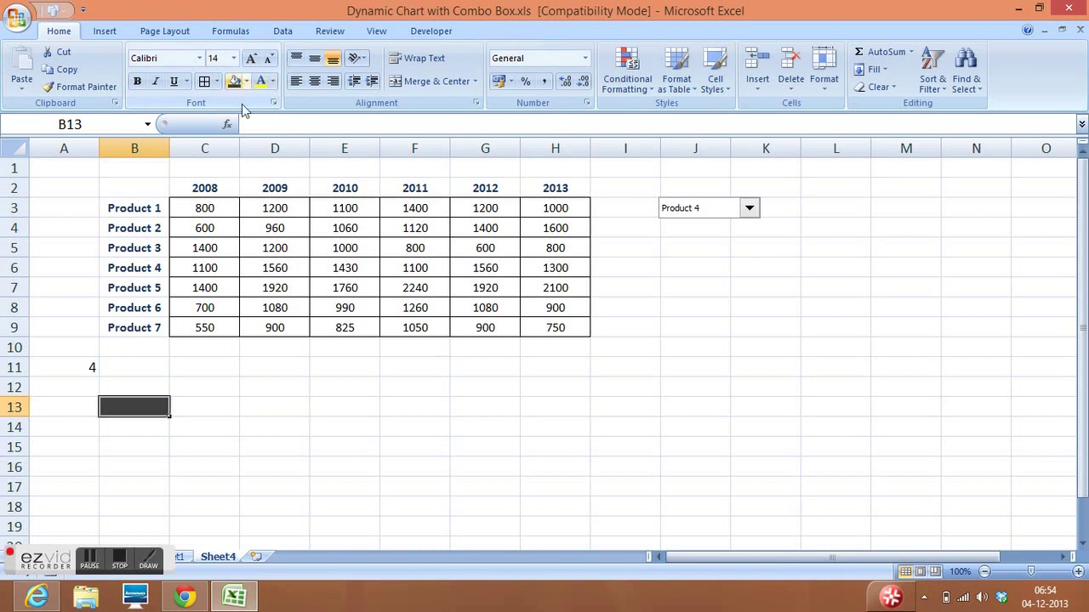
{"action": "left_click", "coordinate": [236, 82]}
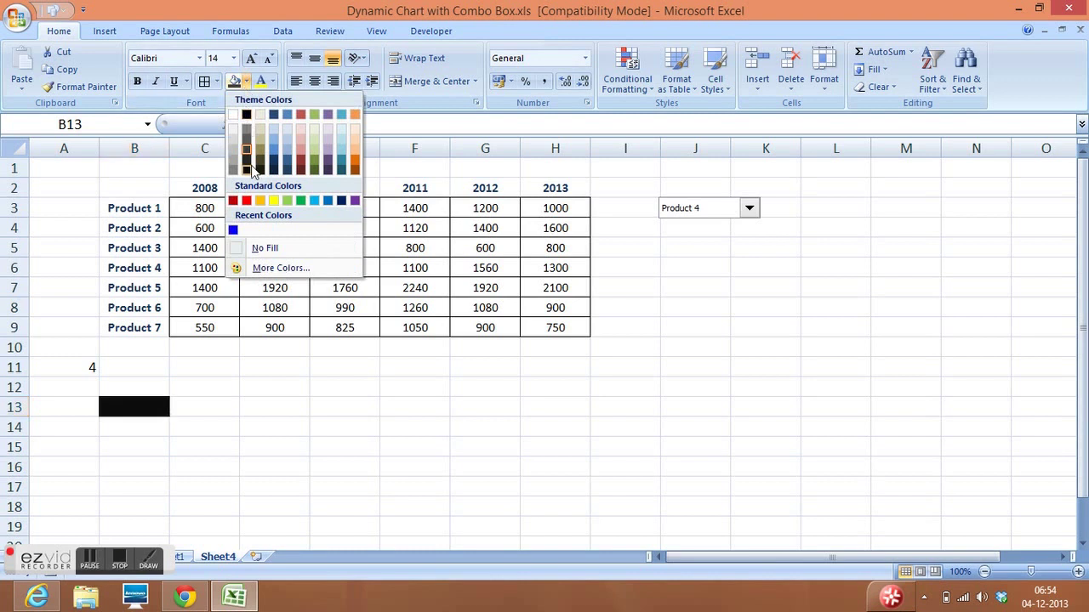
{"action": "left_click", "coordinate": [274, 201]}
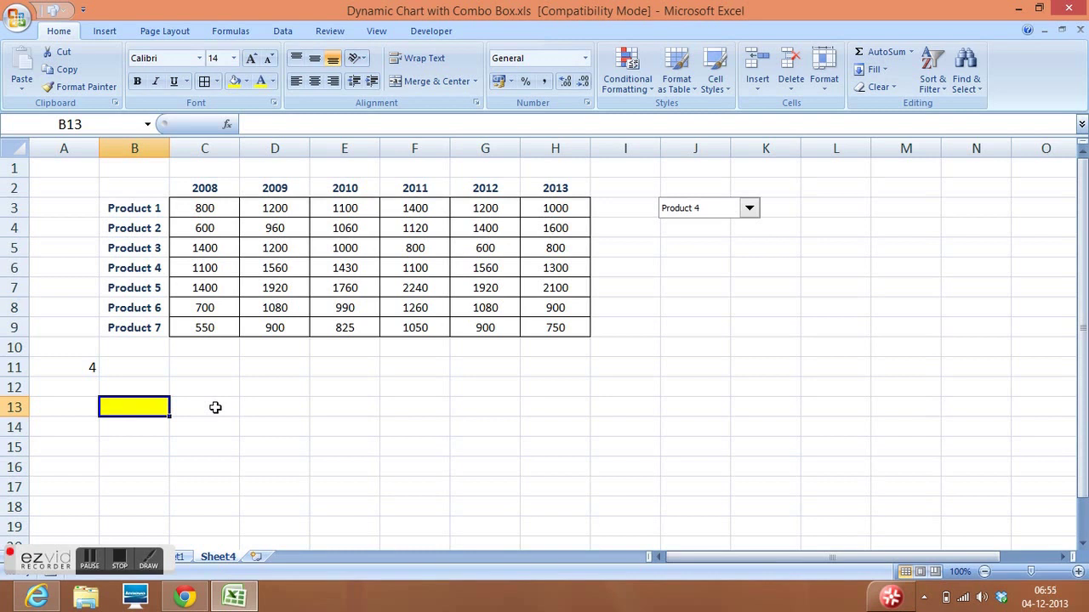
Start typing =index in B13, cancel the entry, and reselect B13.
{"action": "type", "text": "=index"}
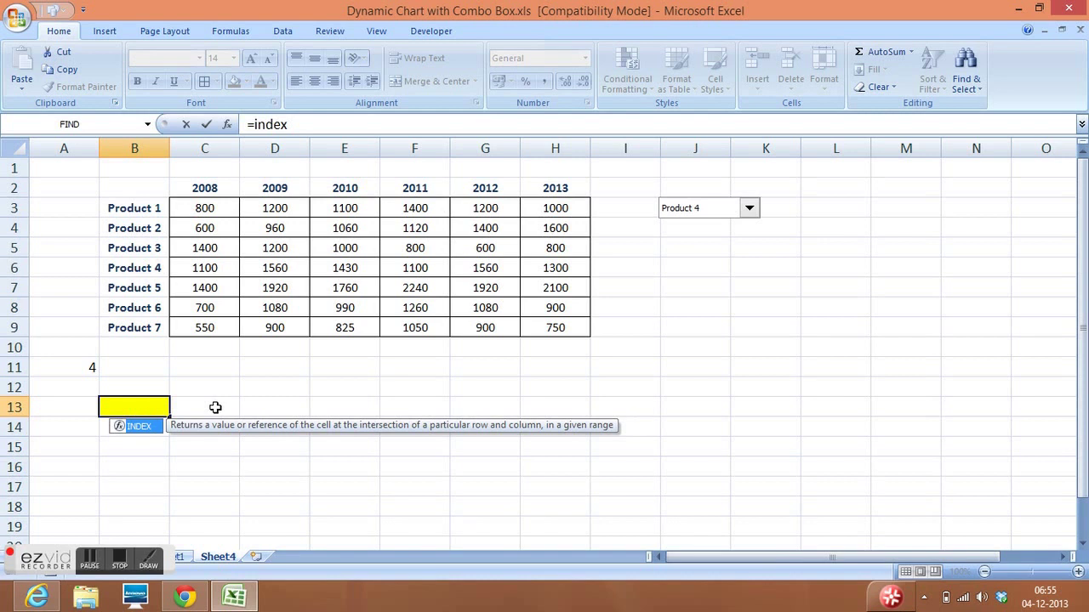
{"action": "key", "text": "Escape"}
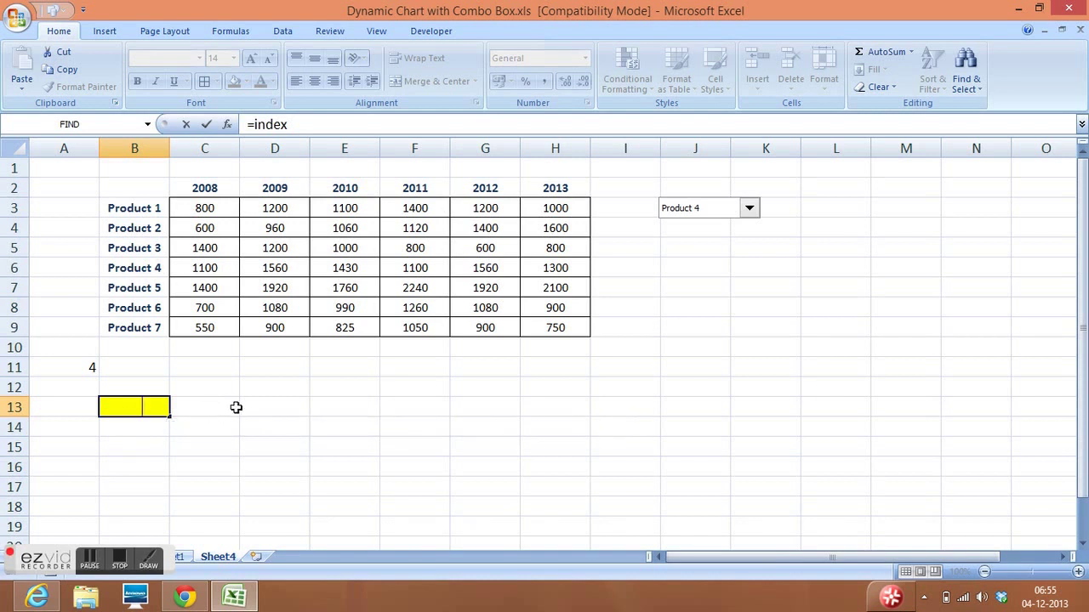
{"action": "key", "text": "Escape"}
{"action": "left_click", "coordinate": [196, 411]}
{"action": "left_click", "coordinate": [114, 398]}
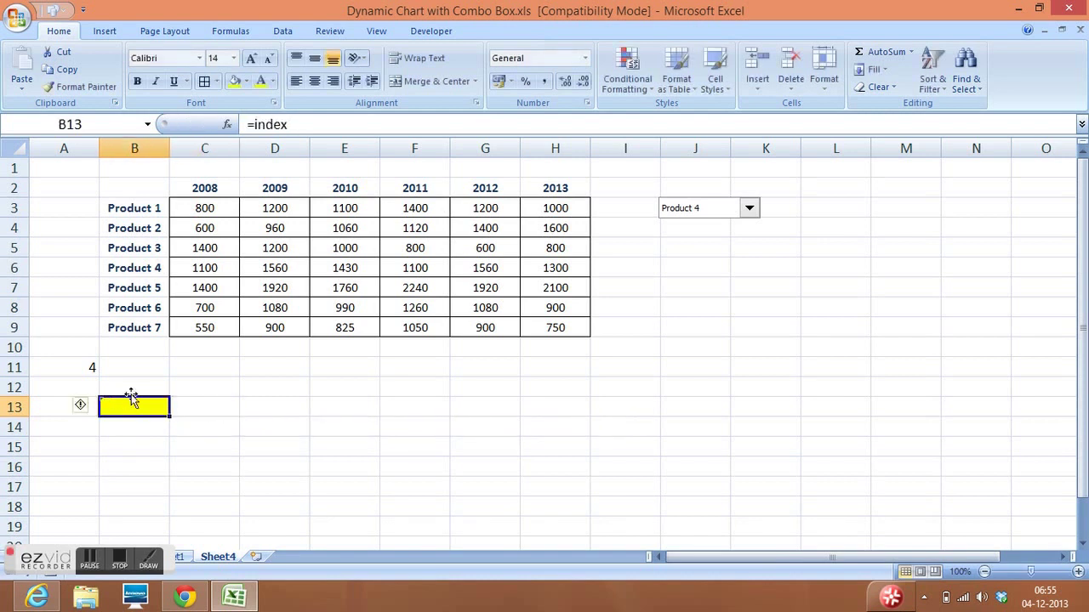
{"action": "left_click", "coordinate": [273, 81]}
{"action": "key", "text": "Escape"}
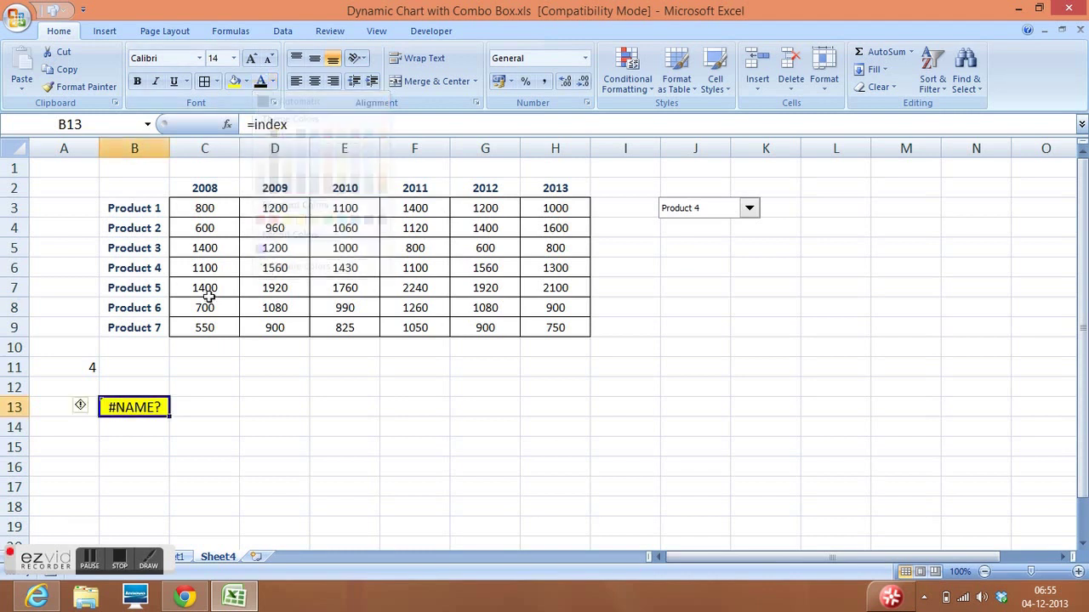
Enter =INDEX(B3:B9,A11) in cell B13.
{"action": "type", "text": "=i"}
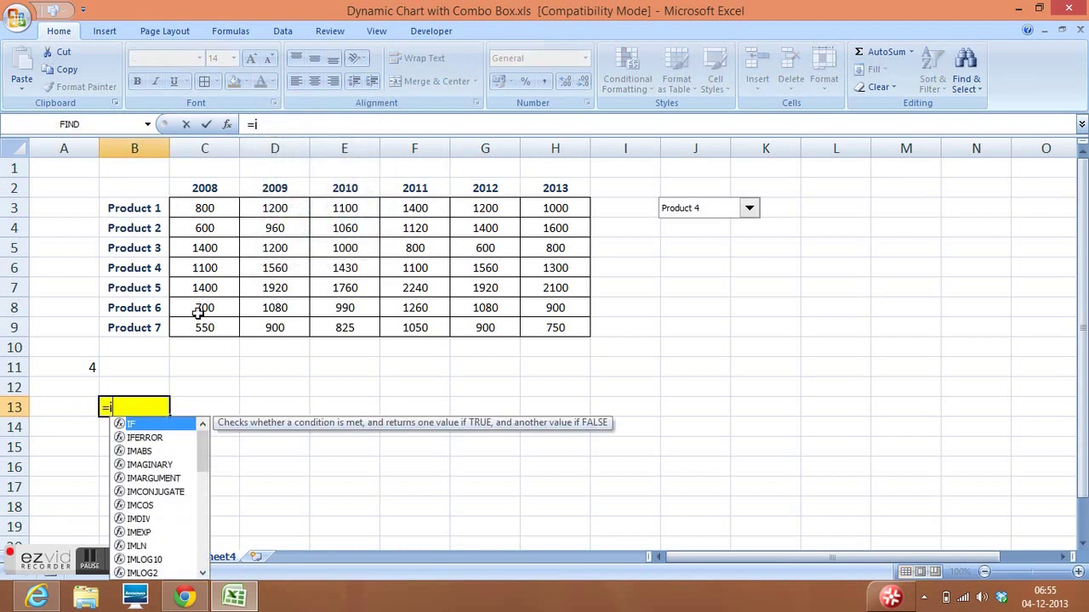
{"action": "type", "text": "ndex"}
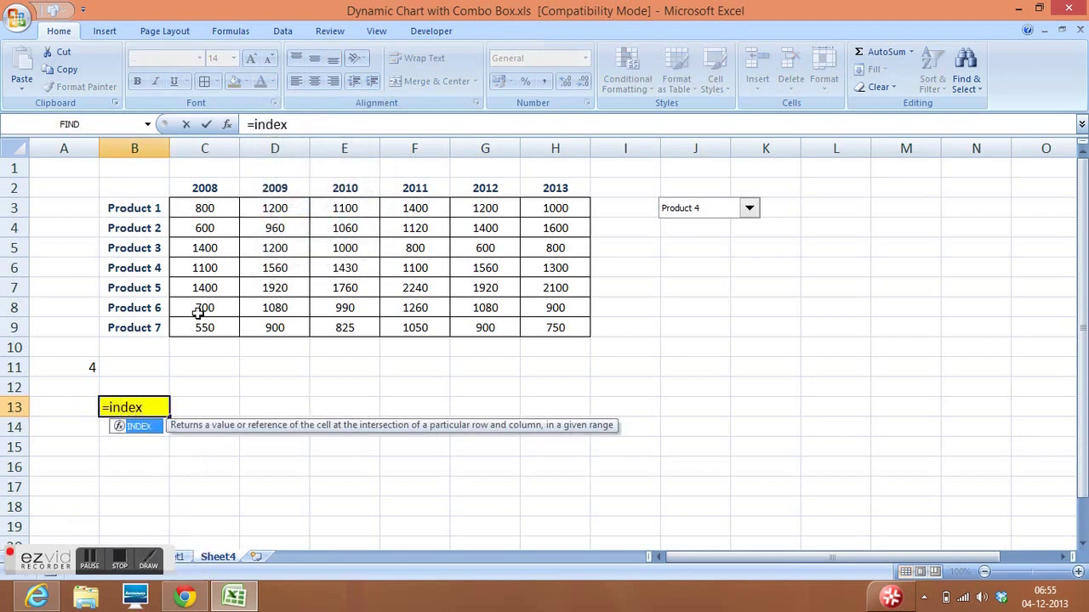
{"action": "type", "text": "("}
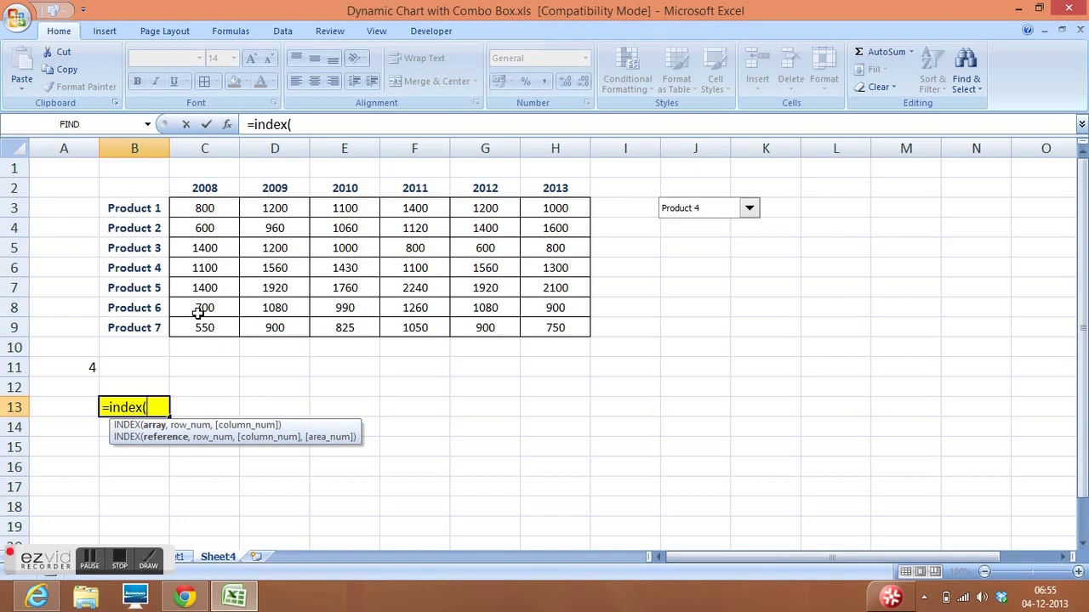
{"action": "left_click_drag", "start_coordinate": [132, 205], "coordinate": [144, 322]}
{"action": "type", "text": ","}
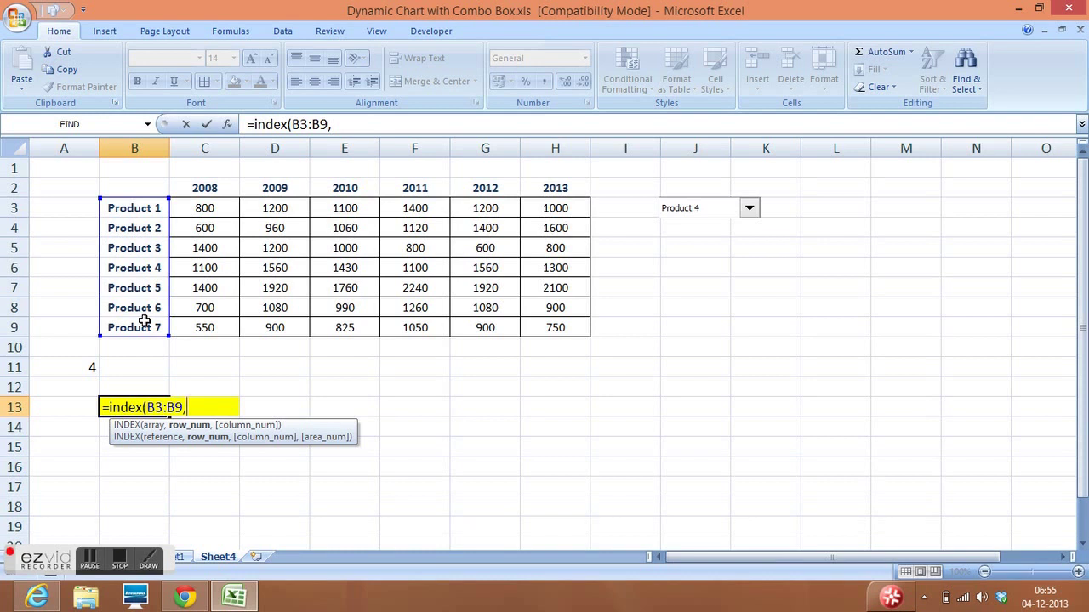
{"action": "left_click", "coordinate": [90, 369]}
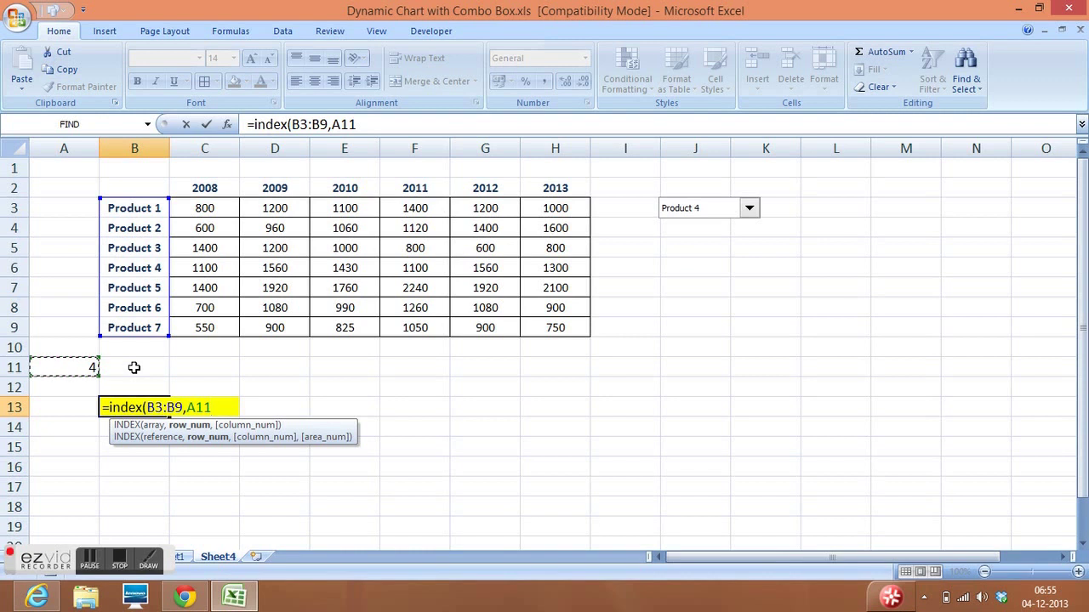
{"action": "type", "text": ")"}
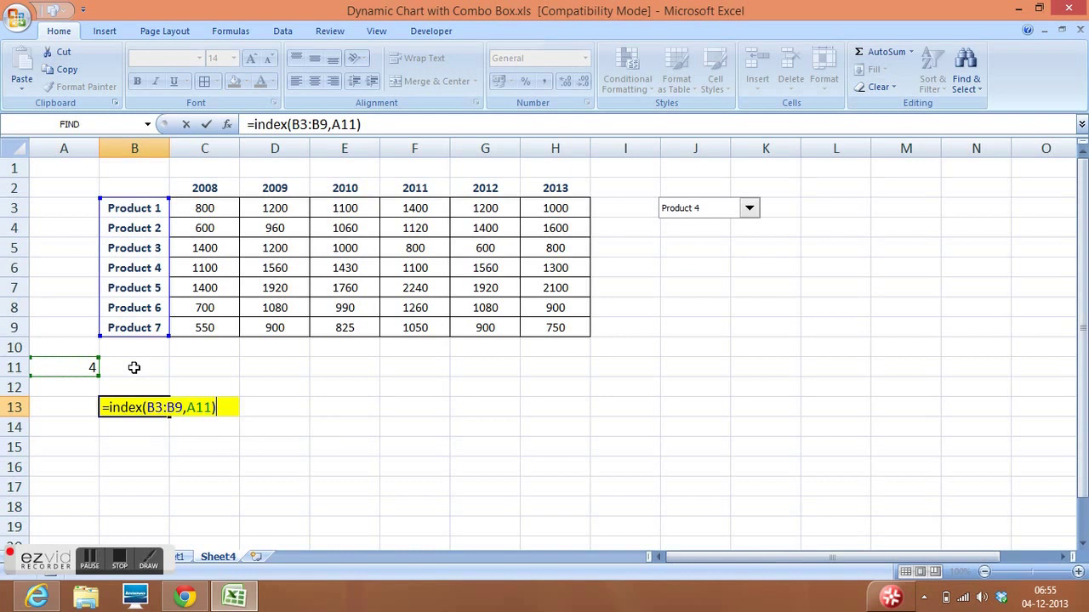
{"action": "key", "text": "Return"}
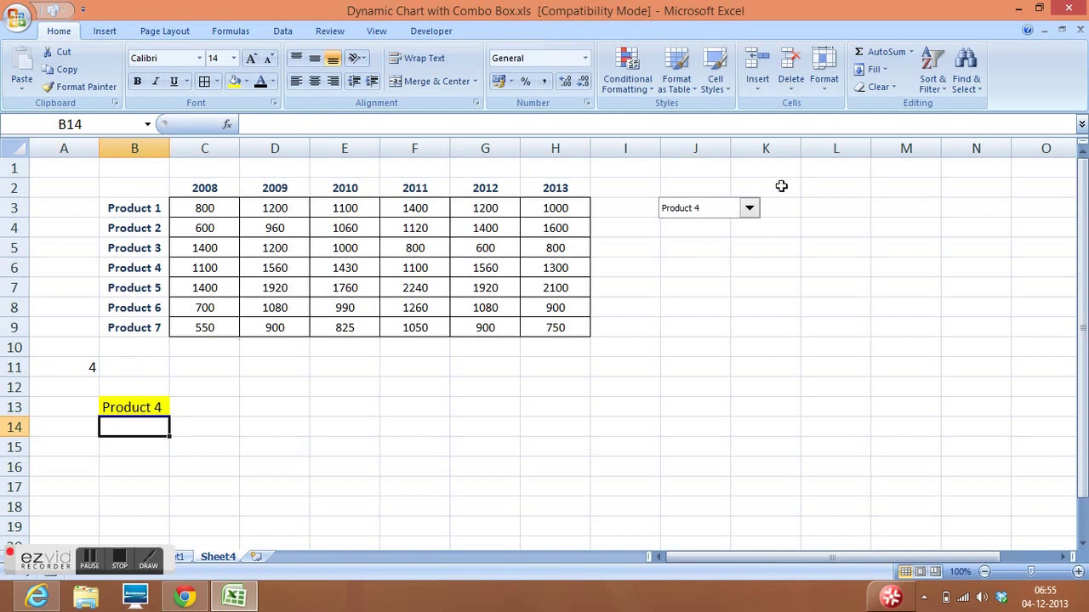
Choose Product 1 in the combo box and check that A11 and B13 match.
{"action": "left_click", "coordinate": [750, 208]}
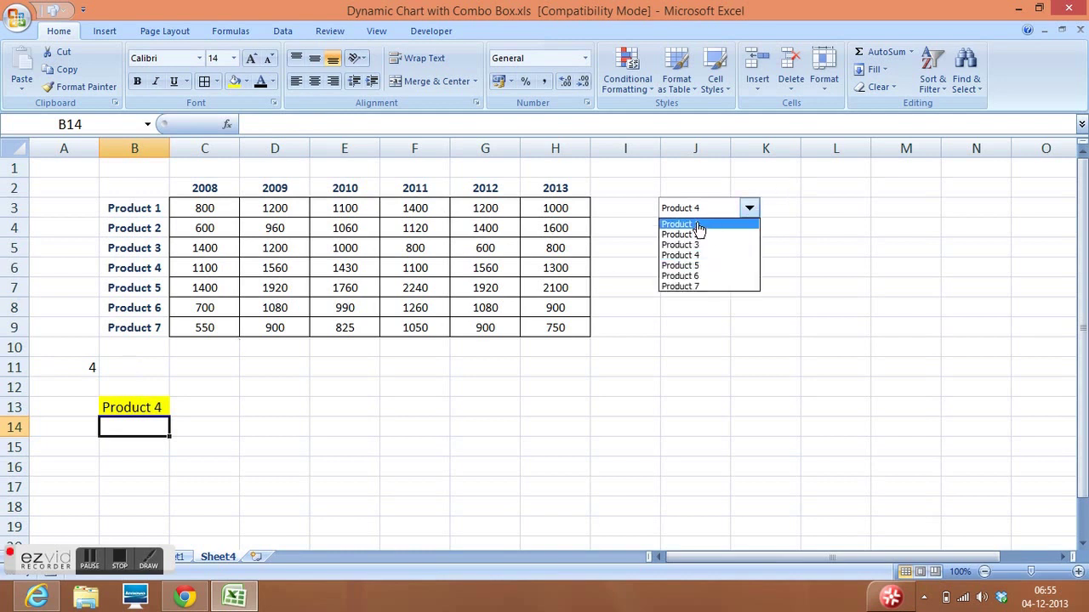
{"action": "left_click", "coordinate": [696, 220]}
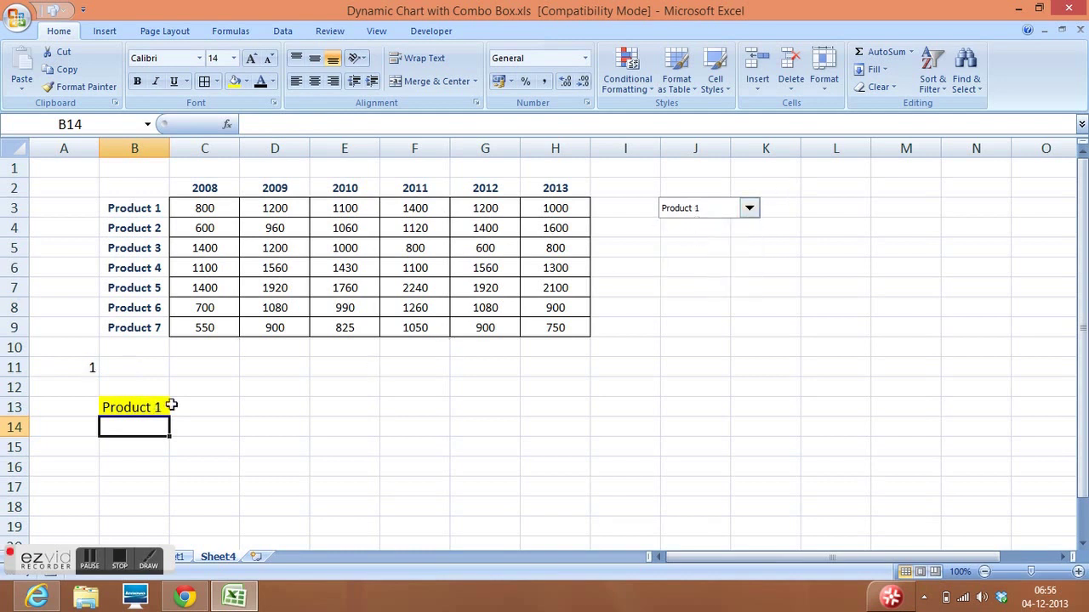
{"action": "left_click", "coordinate": [50, 367]}
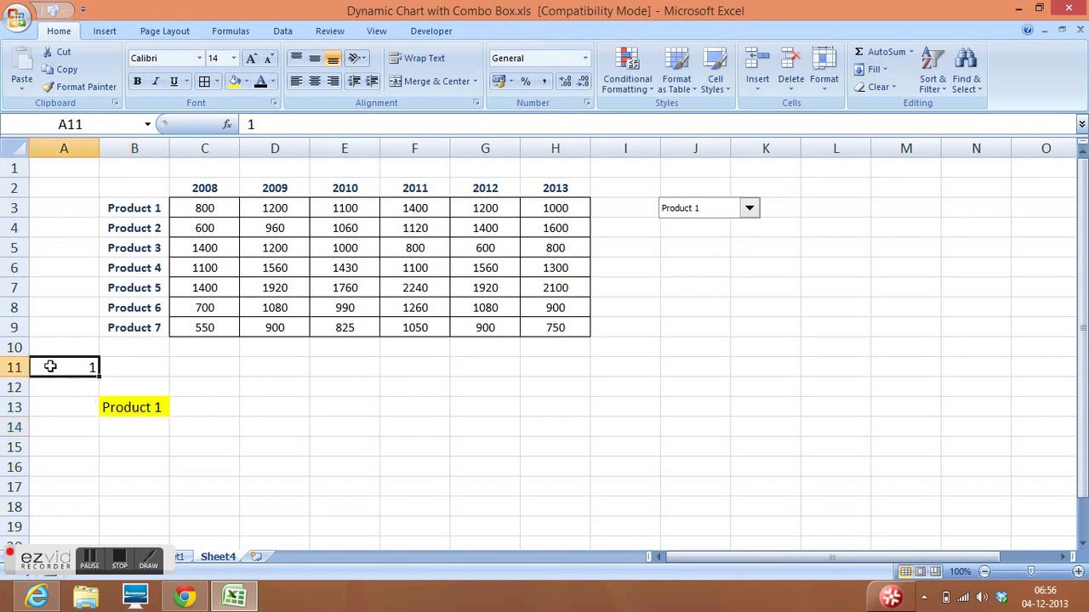
{"action": "left_click", "coordinate": [140, 409]}
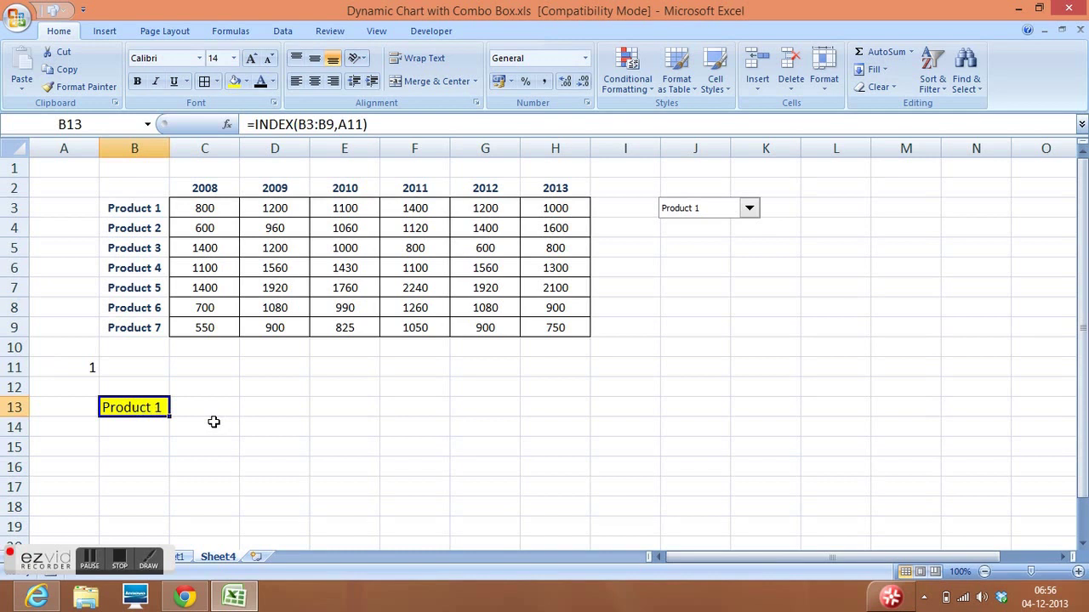
Copy the year headers 2008–2013 from C2:H2 into C12:H12.
{"action": "left_click", "coordinate": [206, 187]}
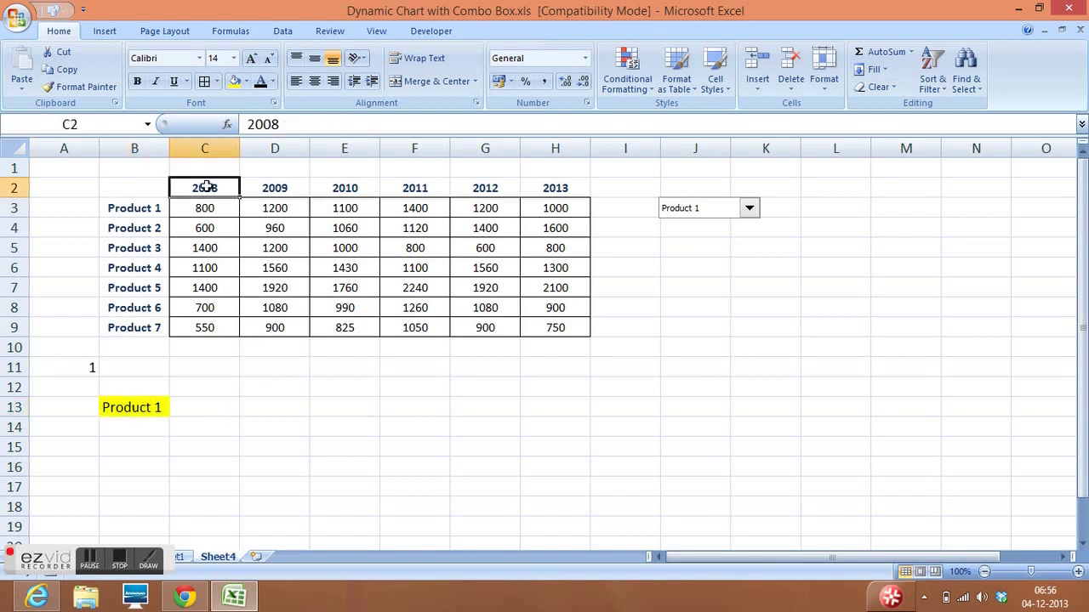
{"action": "left_click_drag", "start_coordinate": [206, 187], "coordinate": [547, 188]}
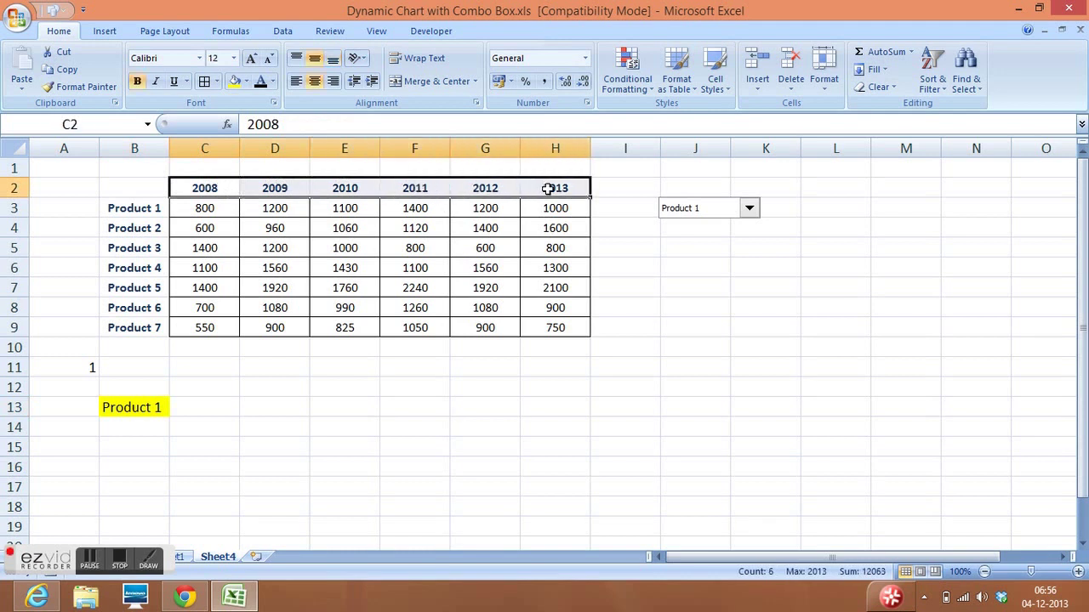
{"action": "key", "text": "ctrl+c"}
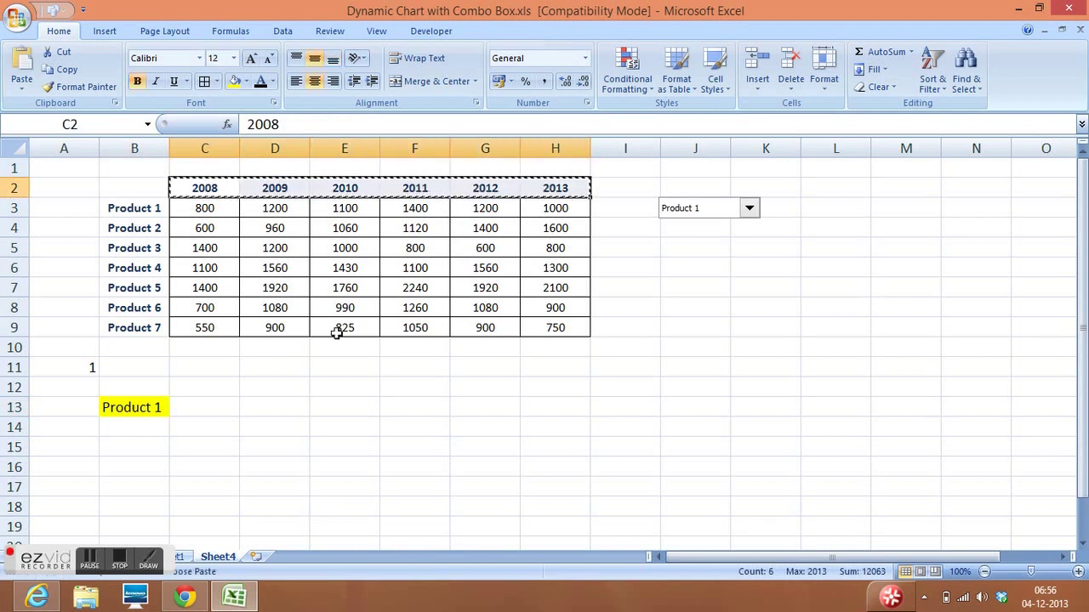
{"action": "left_click", "coordinate": [204, 387]}
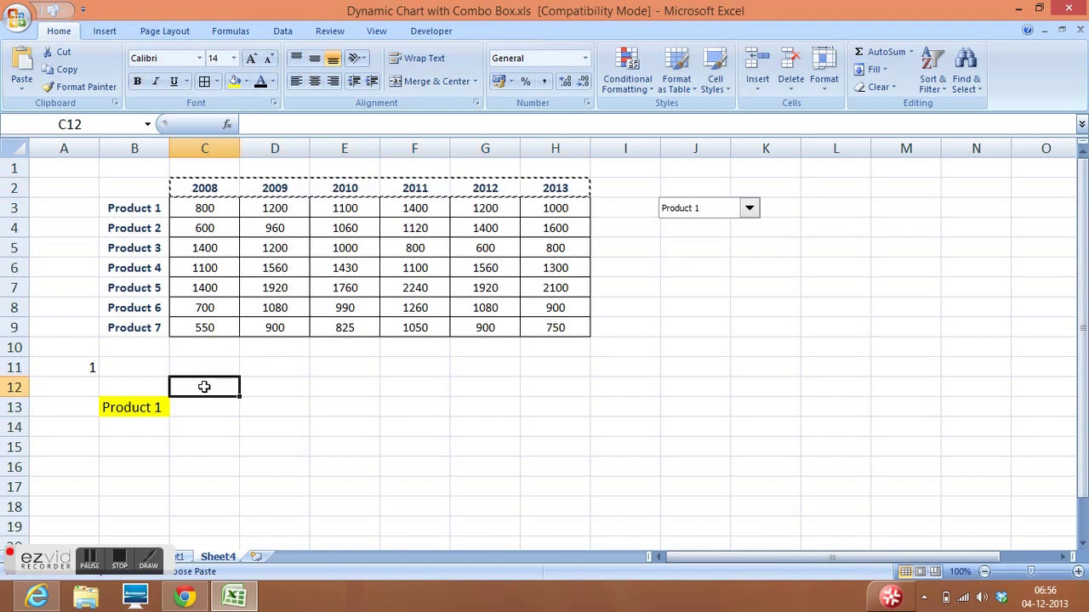
{"action": "key", "text": "ctrl+v"}
{"action": "left_click", "coordinate": [209, 404]}
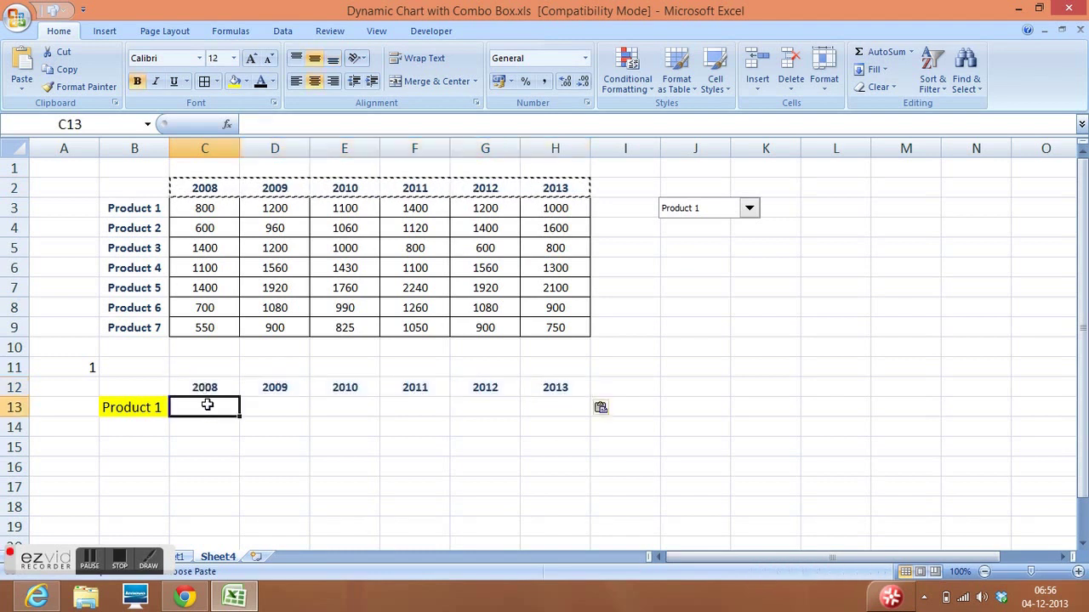
{"action": "left_click", "coordinate": [136, 409]}
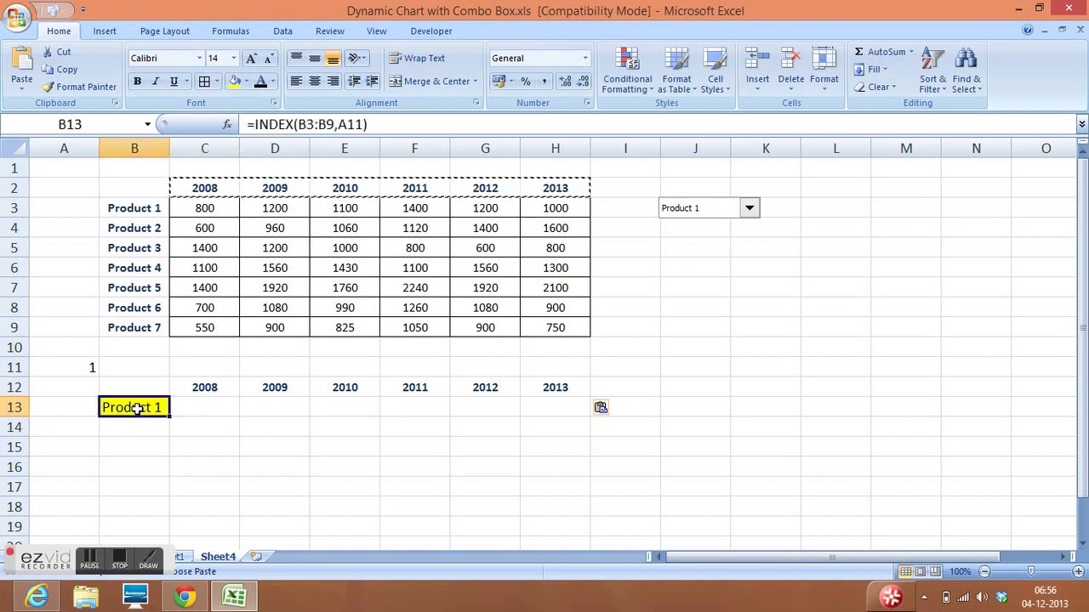
Change B13's formula to use $A$11 and fill it across to H13.
{"action": "left_click", "coordinate": [341, 124]}
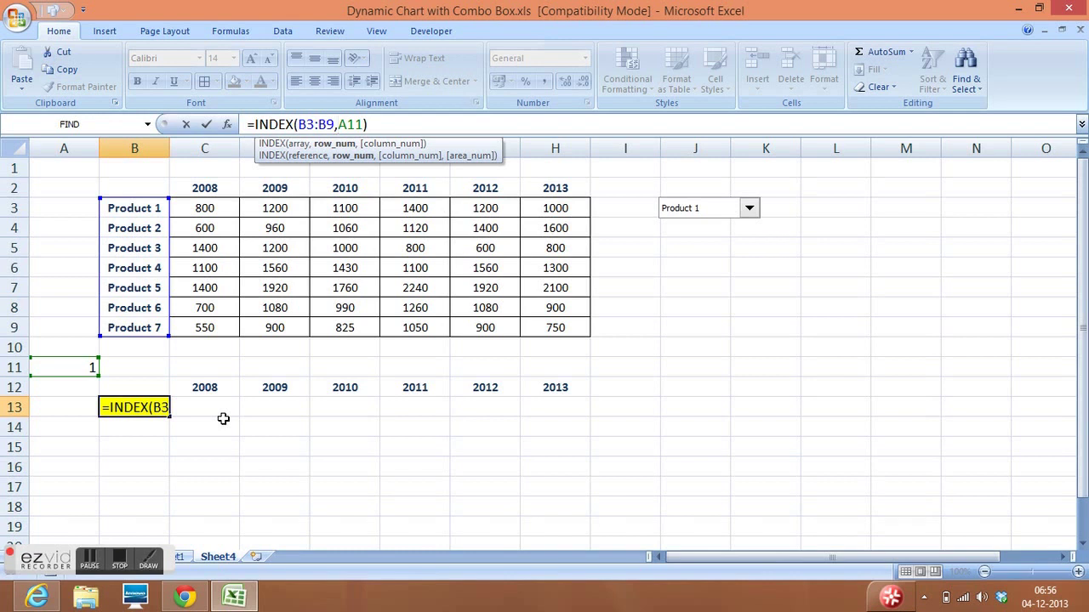
{"action": "key", "text": "F4"}
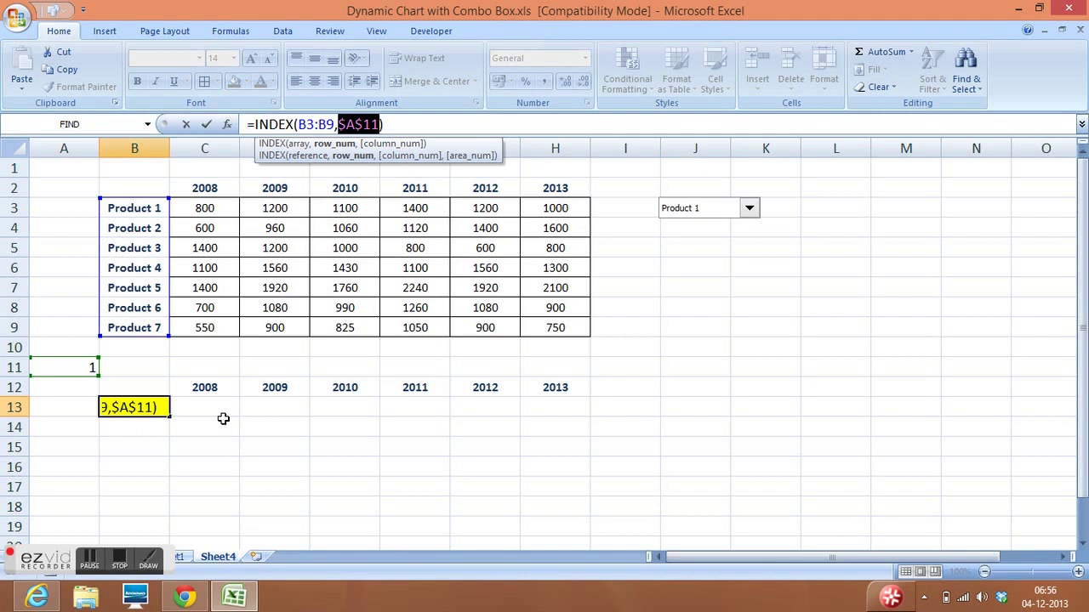
{"action": "key", "text": "Return"}
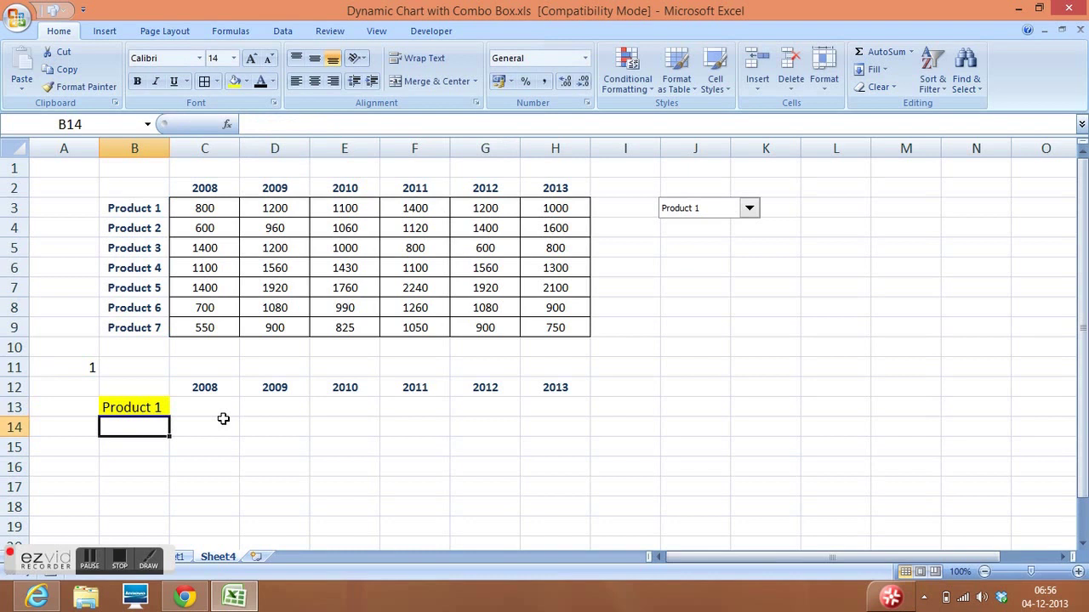
{"action": "left_click", "coordinate": [160, 406]}
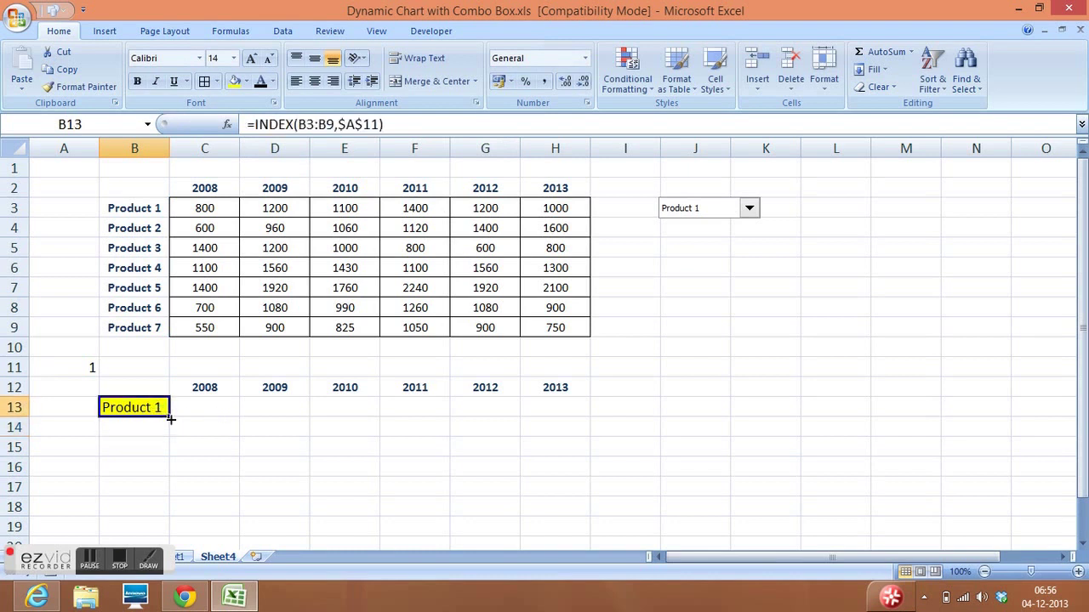
{"action": "left_click_drag", "start_coordinate": [170, 419], "coordinate": [562, 406]}
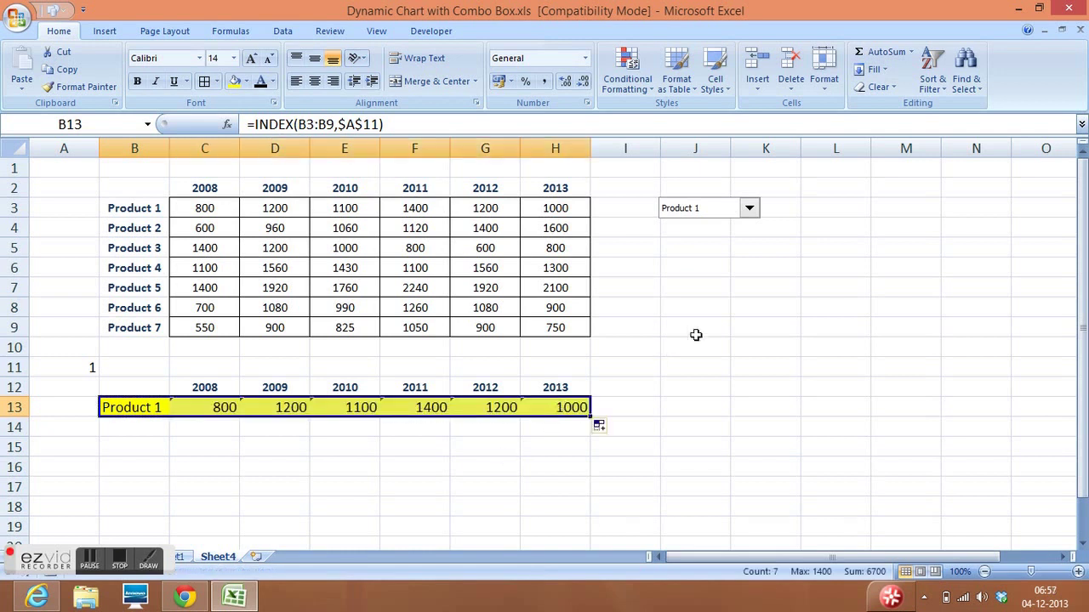
{"action": "left_click", "coordinate": [619, 391]}
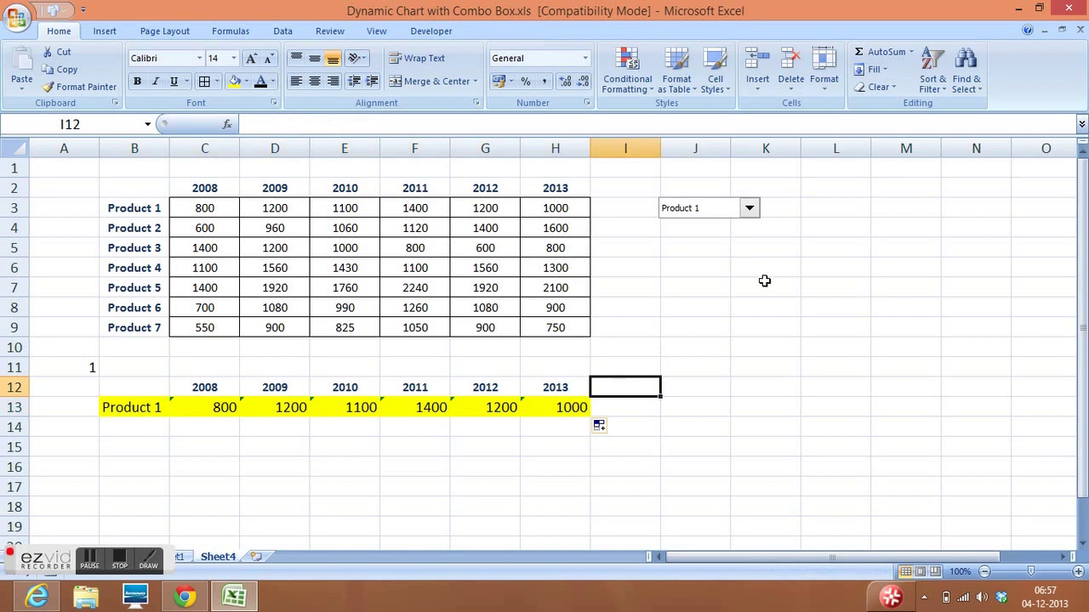
Select the helper table B12:H13 and open Insert > Column chart gallery.
{"action": "left_click", "coordinate": [164, 388]}
{"action": "left_click_drag", "start_coordinate": [165, 388], "coordinate": [563, 402]}
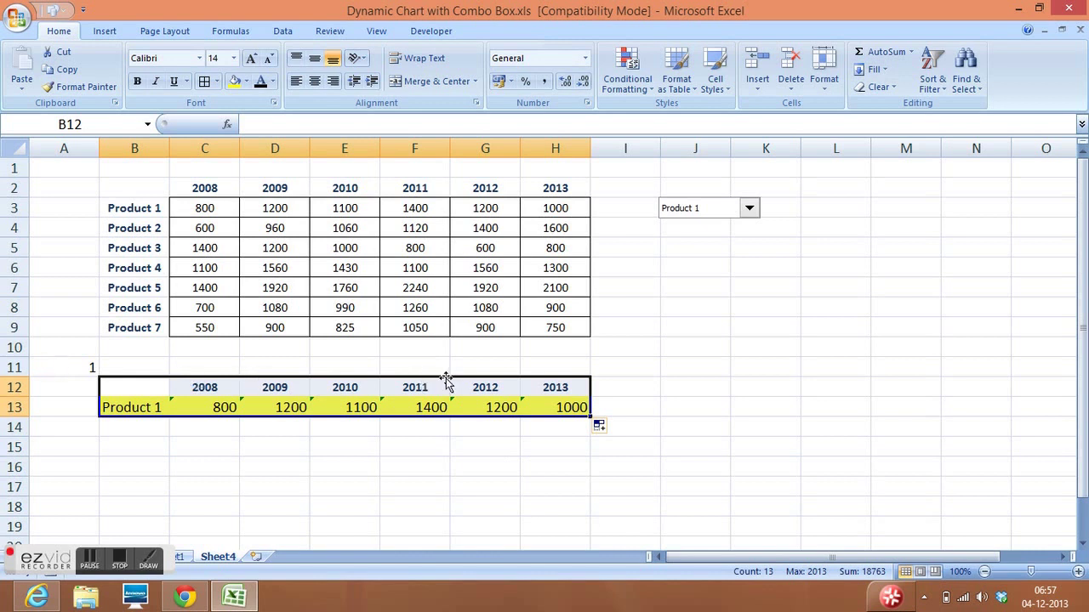
{"action": "left_click", "coordinate": [103, 34]}
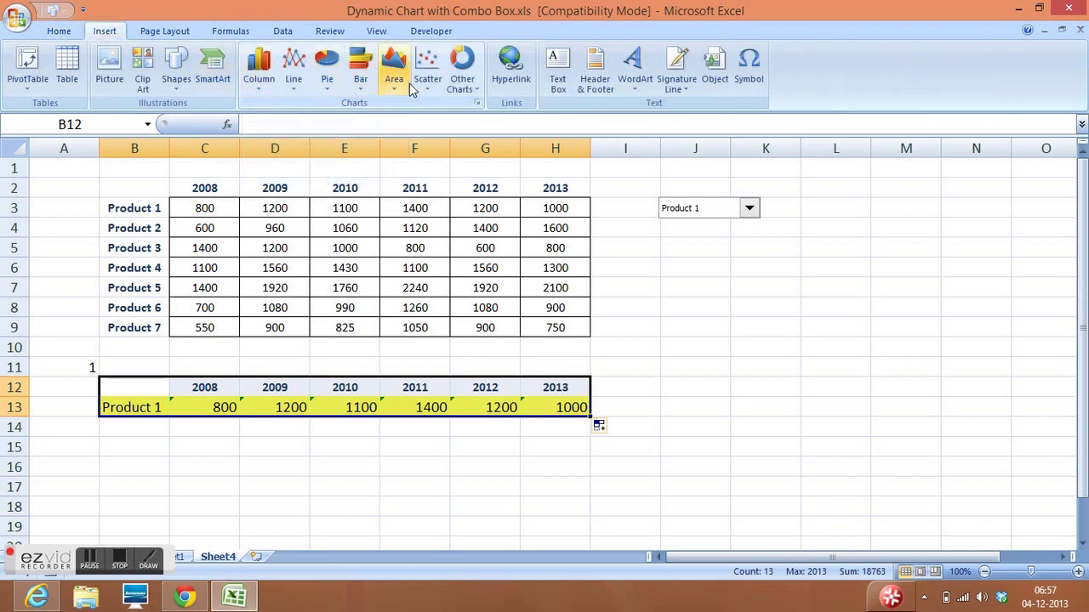
{"action": "left_click", "coordinate": [258, 87]}
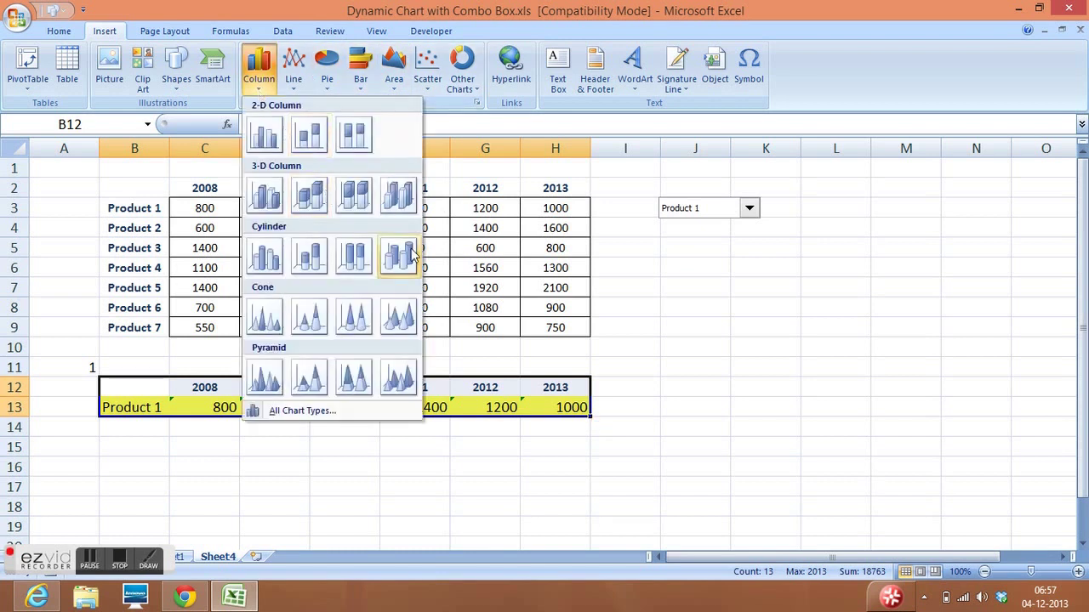
Insert a cylinder chart of the helper data beside the combo box and make its cylinders purple.
{"action": "left_click", "coordinate": [272, 256]}
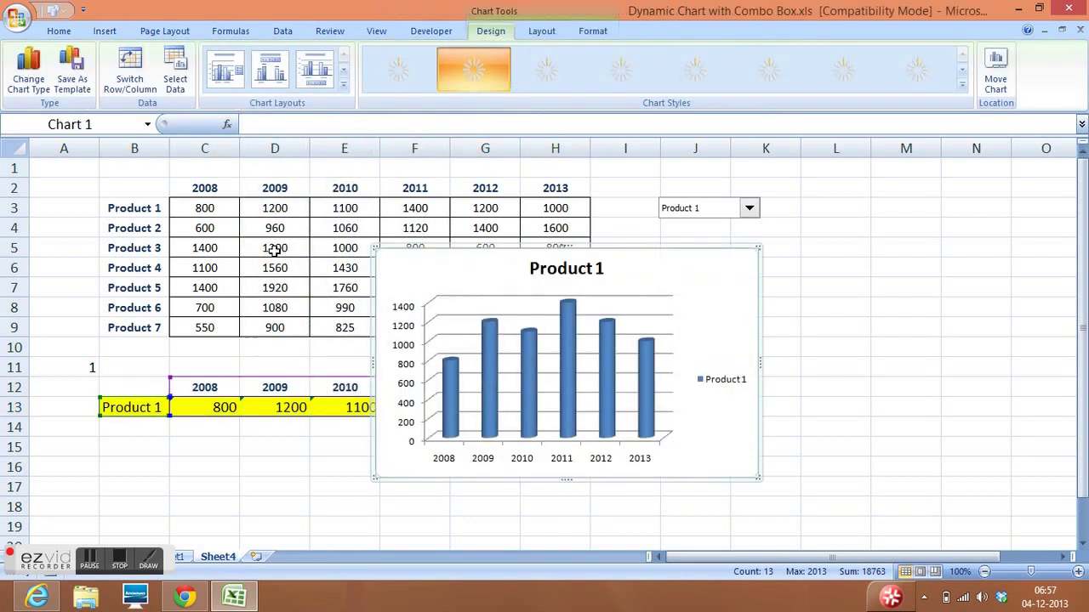
{"action": "left_click_drag", "start_coordinate": [479, 274], "coordinate": [734, 250]}
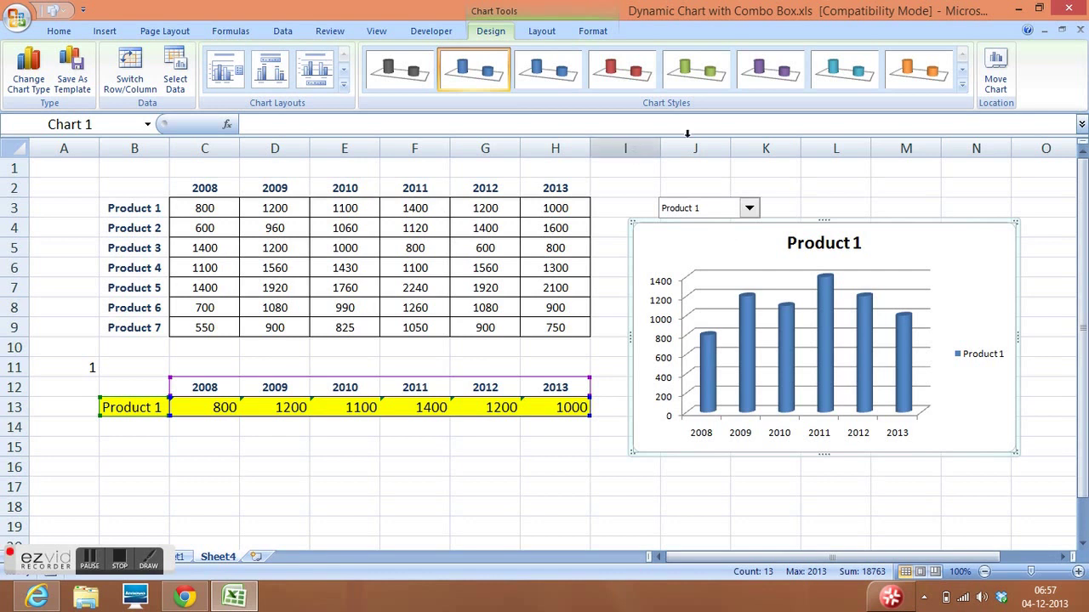
{"action": "left_click", "coordinate": [962, 86]}
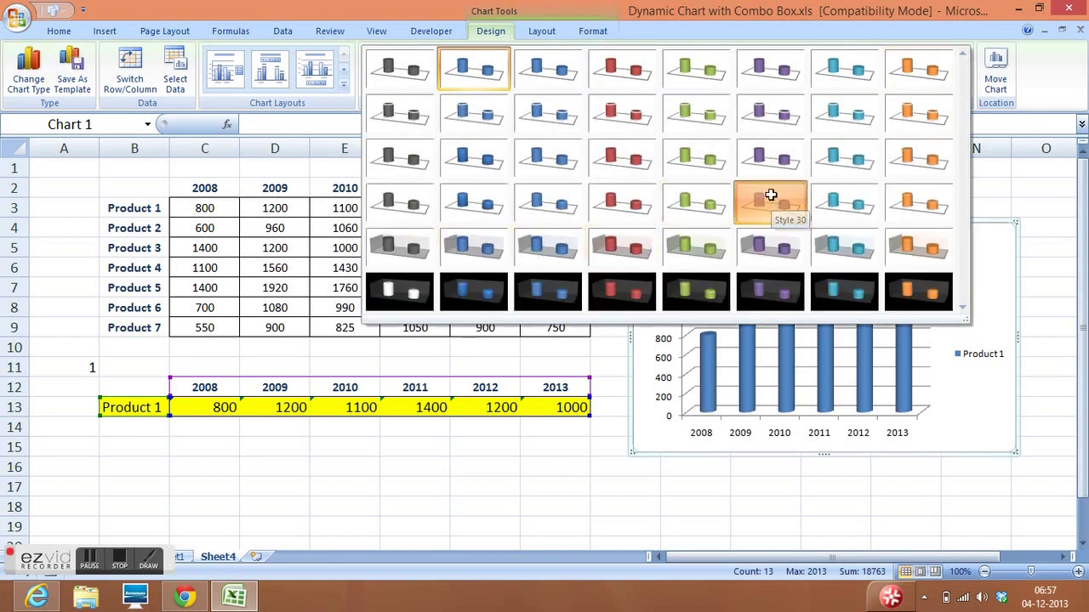
{"action": "left_click", "coordinate": [769, 199]}
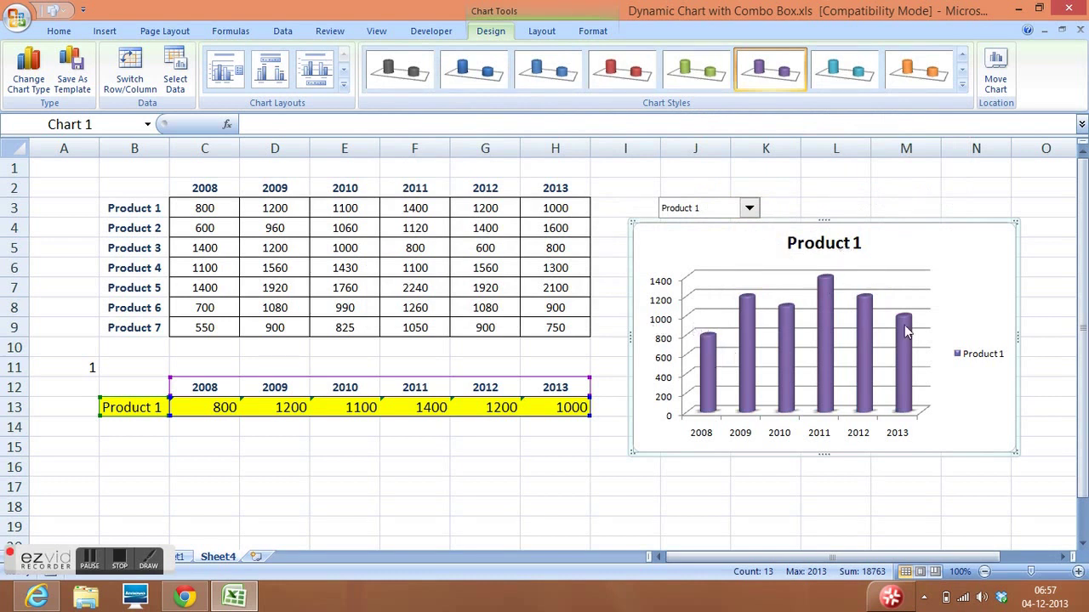
Delete the chart legend so the Product 1 cylinders fill the plot area.
{"action": "left_click", "coordinate": [966, 357]}
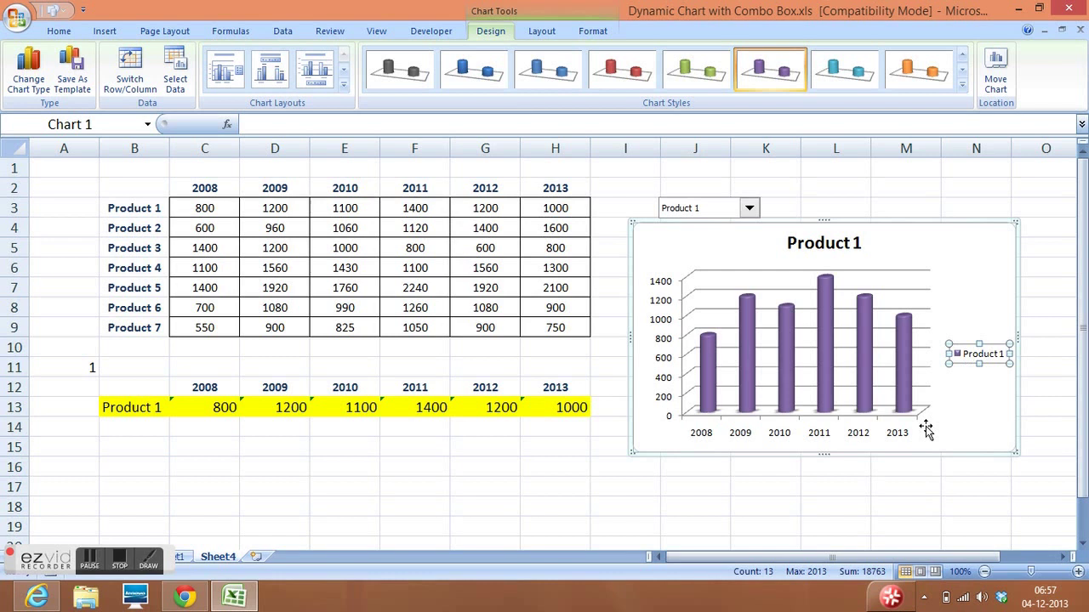
{"action": "key", "text": "Delete"}
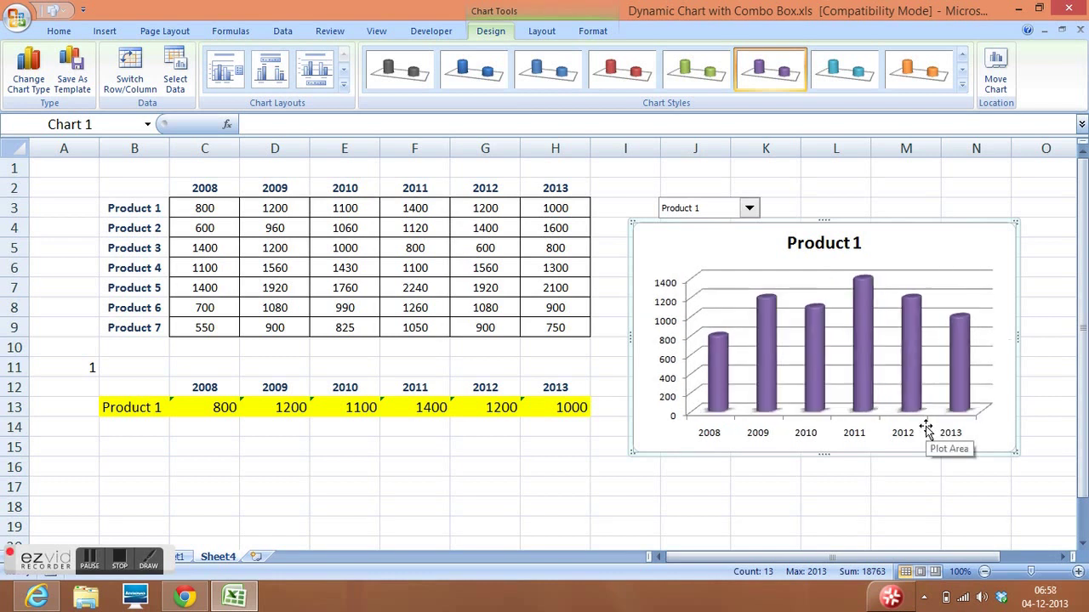
{"action": "left_click", "coordinate": [834, 257]}
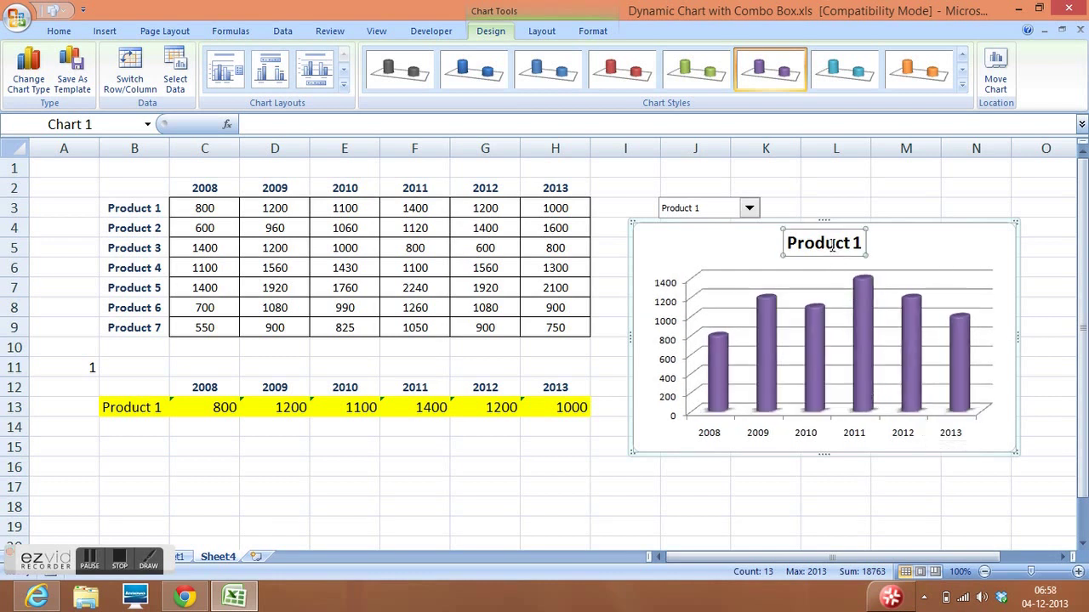
{"action": "left_click", "coordinate": [744, 244]}
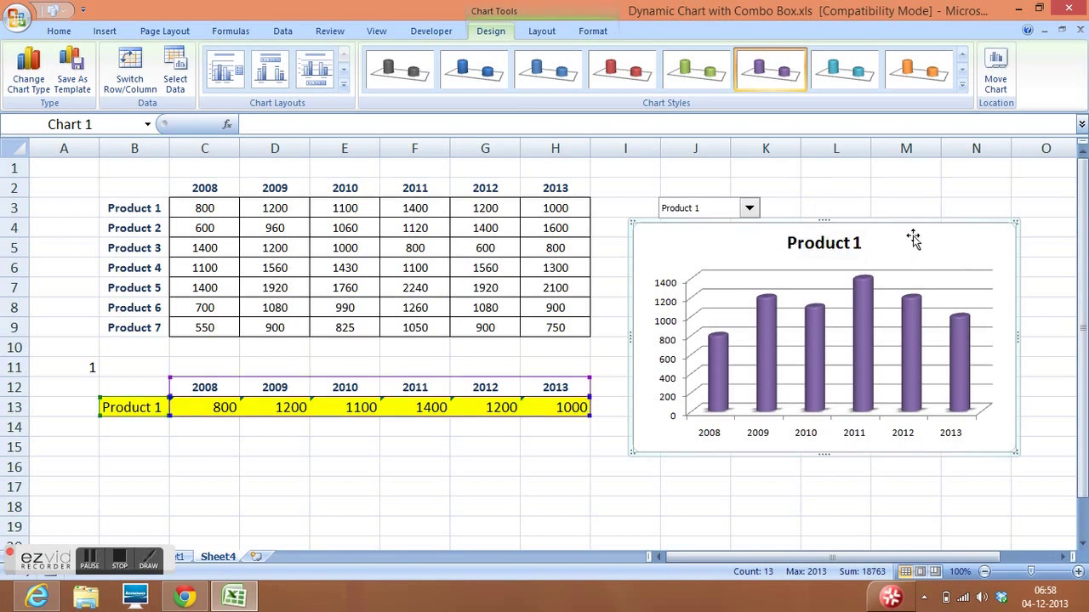
Shrink the cylinder chart by dragging its bottom-right corner inward.
{"action": "left_click", "coordinate": [620, 492]}
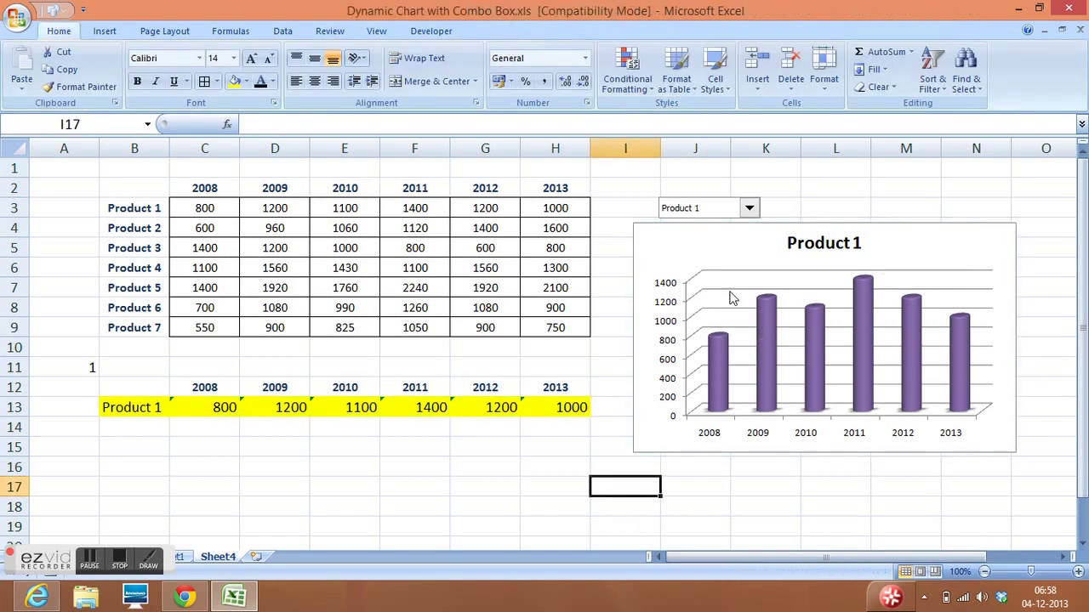
{"action": "left_click", "coordinate": [711, 243]}
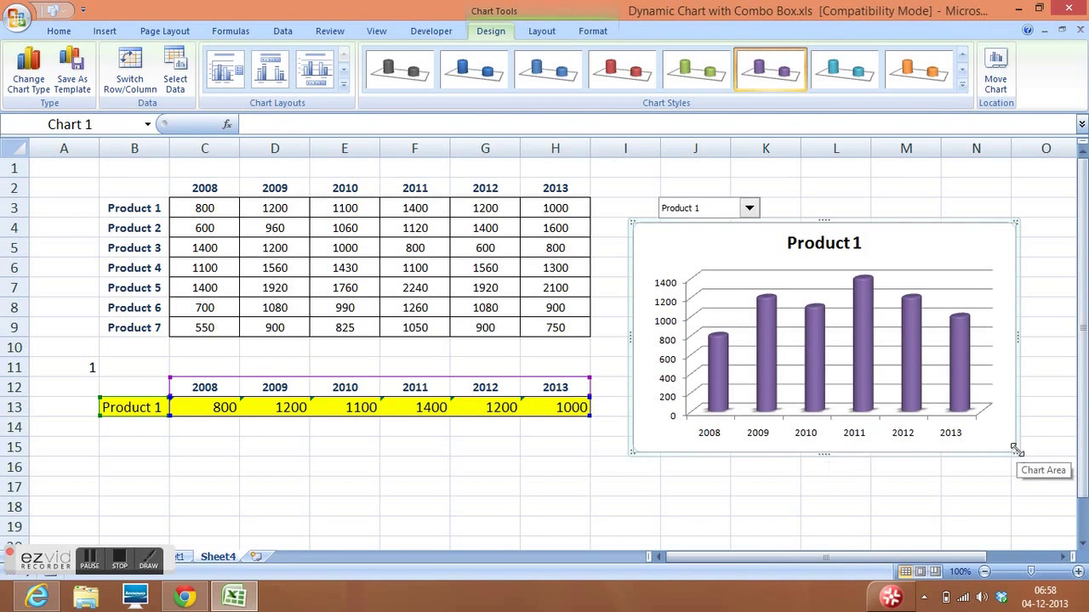
{"action": "left_click_drag", "start_coordinate": [1017, 449], "coordinate": [942, 442]}
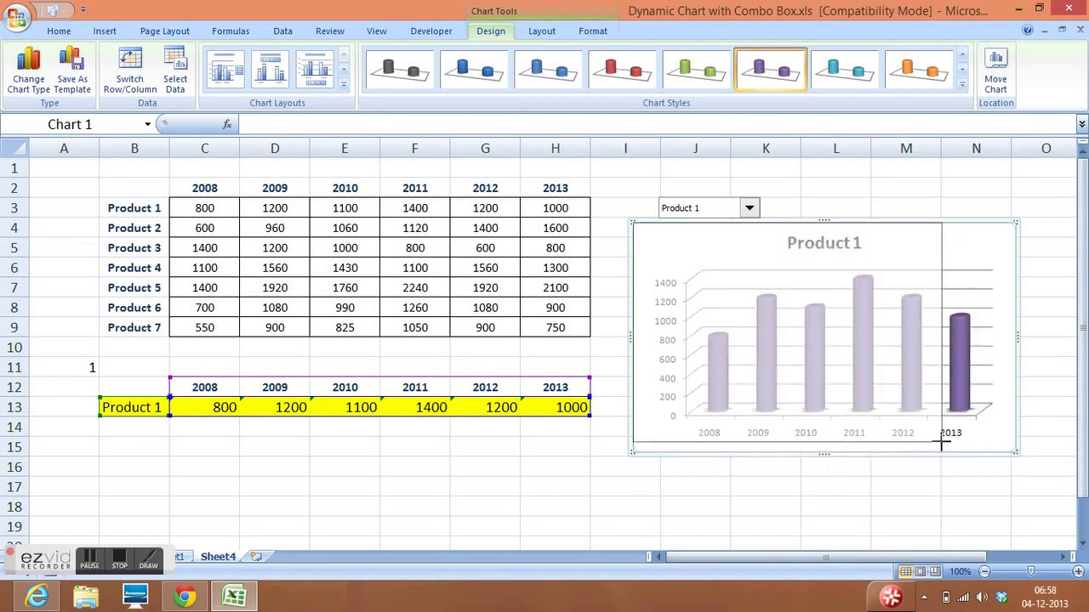
{"action": "left_click", "coordinate": [881, 187]}
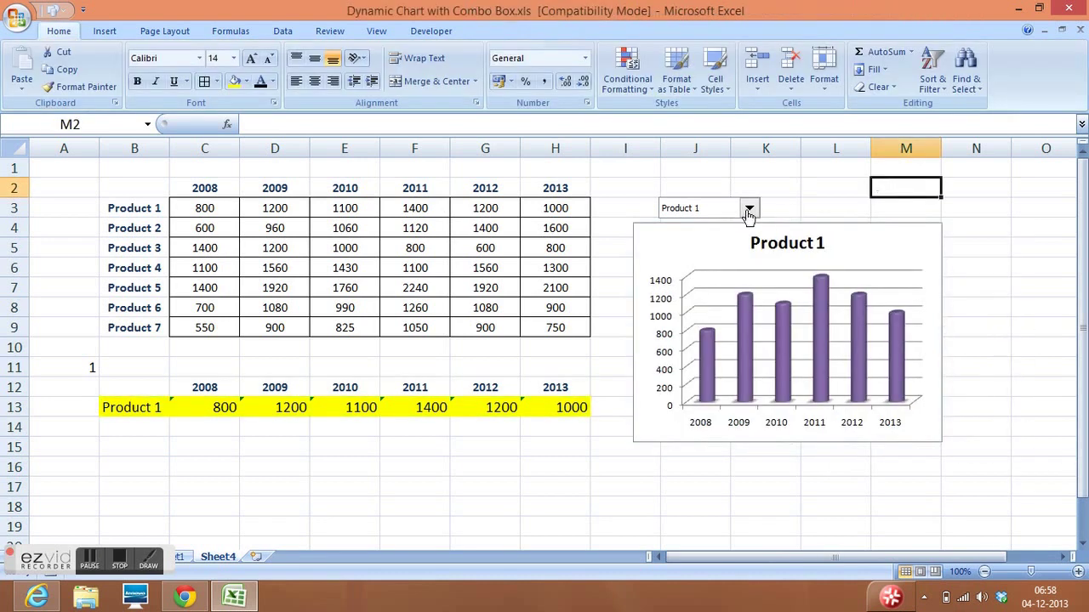
Choose Product 2 in the combo box and verify A11 shows 2 and row 13 updates.
{"action": "left_click", "coordinate": [748, 210]}
{"action": "left_click", "coordinate": [710, 235]}
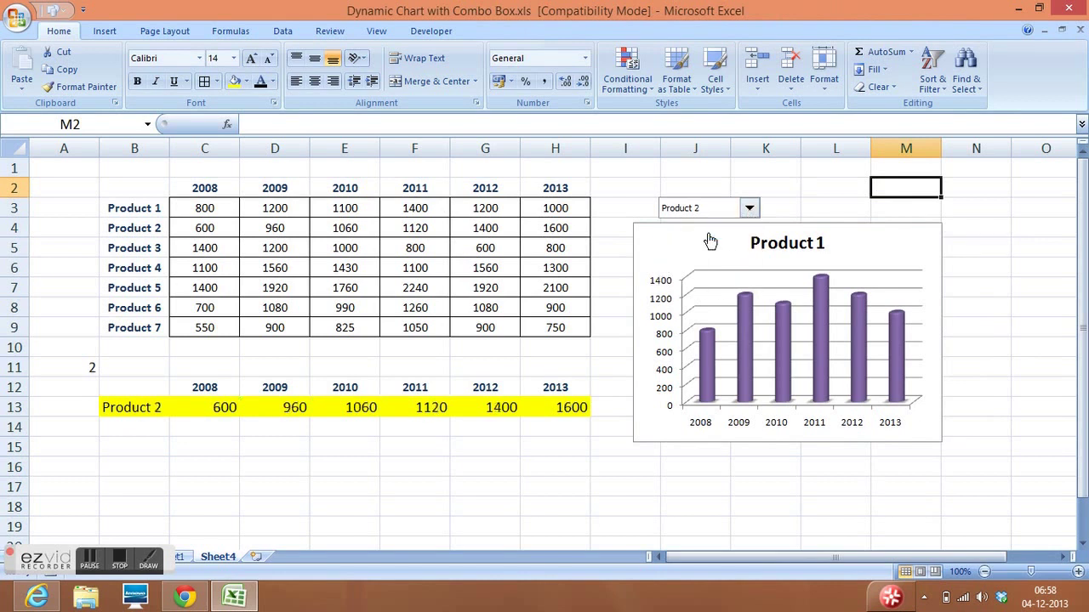
{"action": "left_click", "coordinate": [51, 369]}
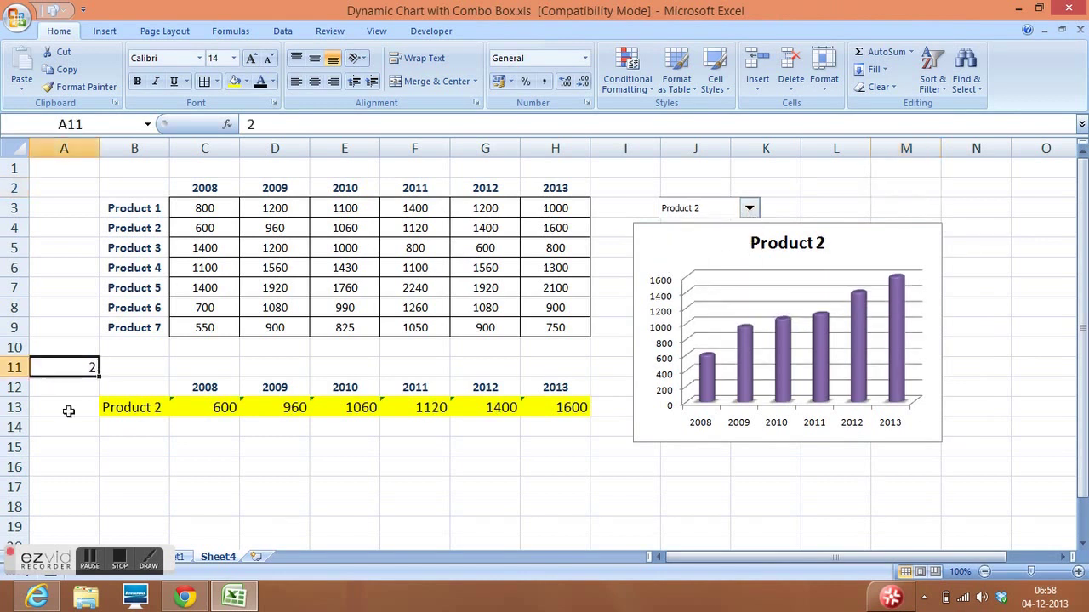
{"action": "left_click", "coordinate": [136, 412]}
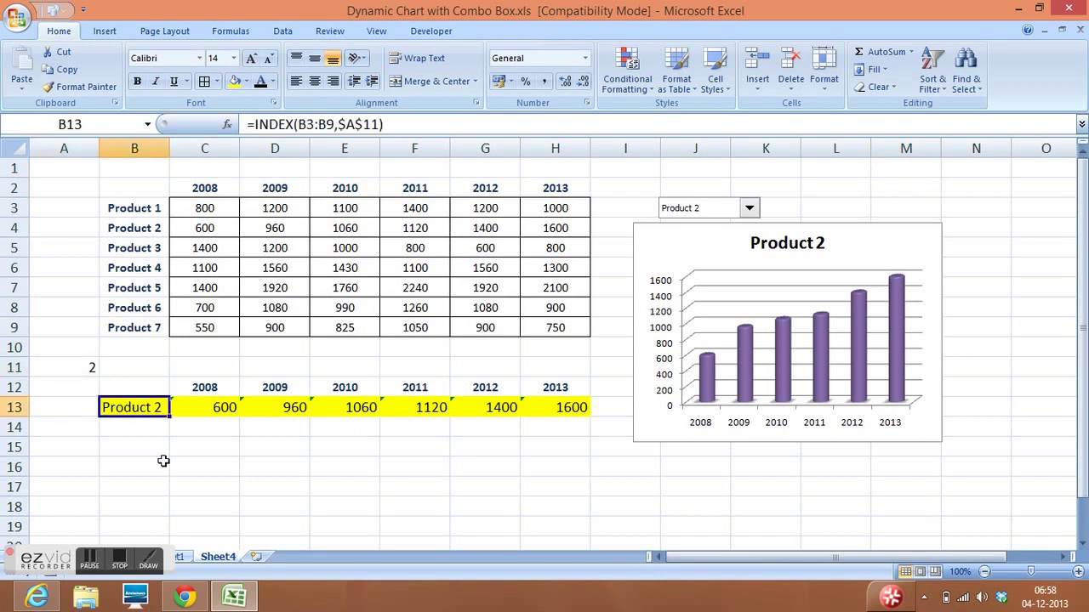
{"action": "left_click_drag", "start_coordinate": [224, 408], "coordinate": [562, 410]}
{"action": "left_click", "coordinate": [604, 482]}
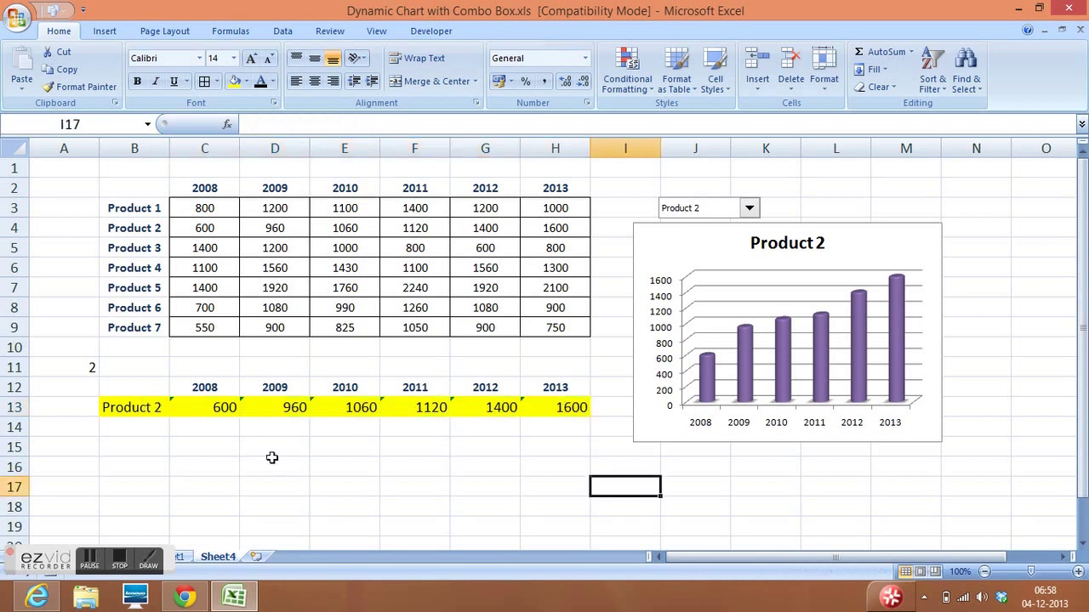
Give helper cells A11:H14 no fill and white font so they are hidden.
{"action": "left_click_drag", "start_coordinate": [85, 368], "coordinate": [574, 433]}
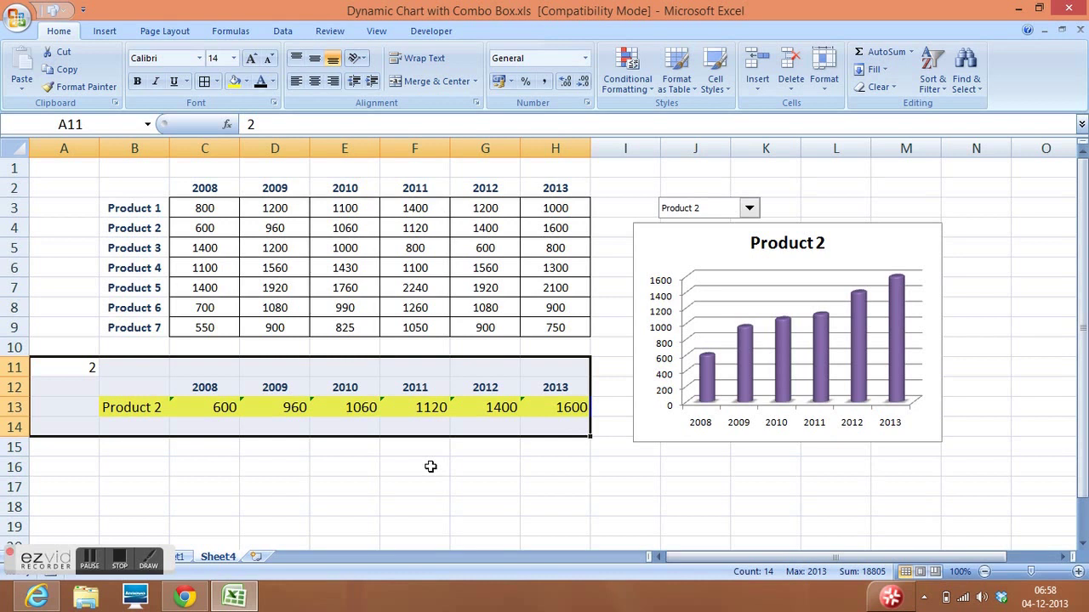
{"action": "left_click", "coordinate": [245, 82]}
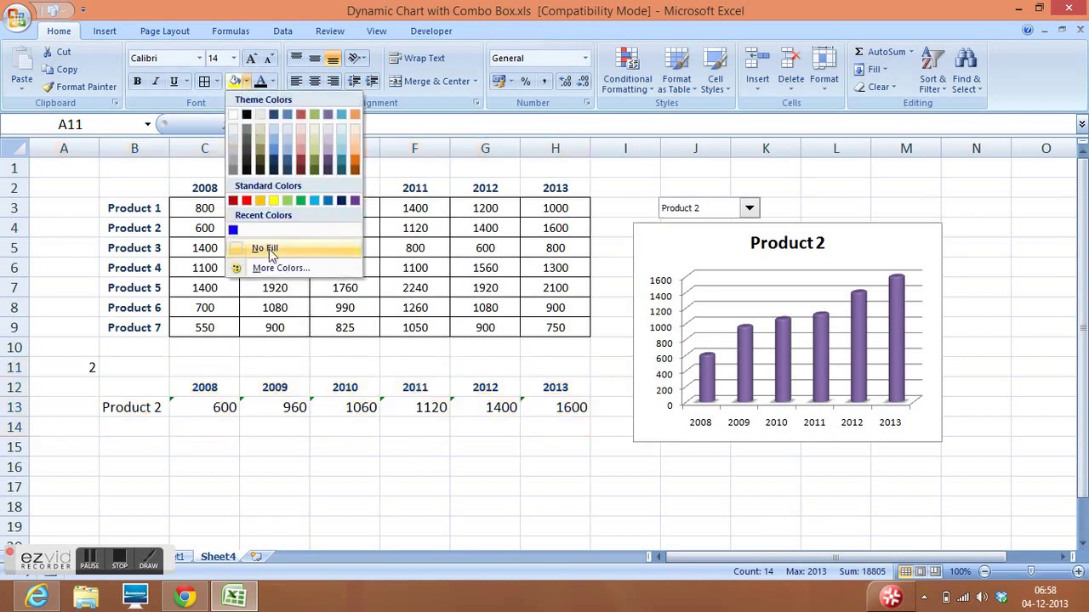
{"action": "left_click", "coordinate": [267, 248]}
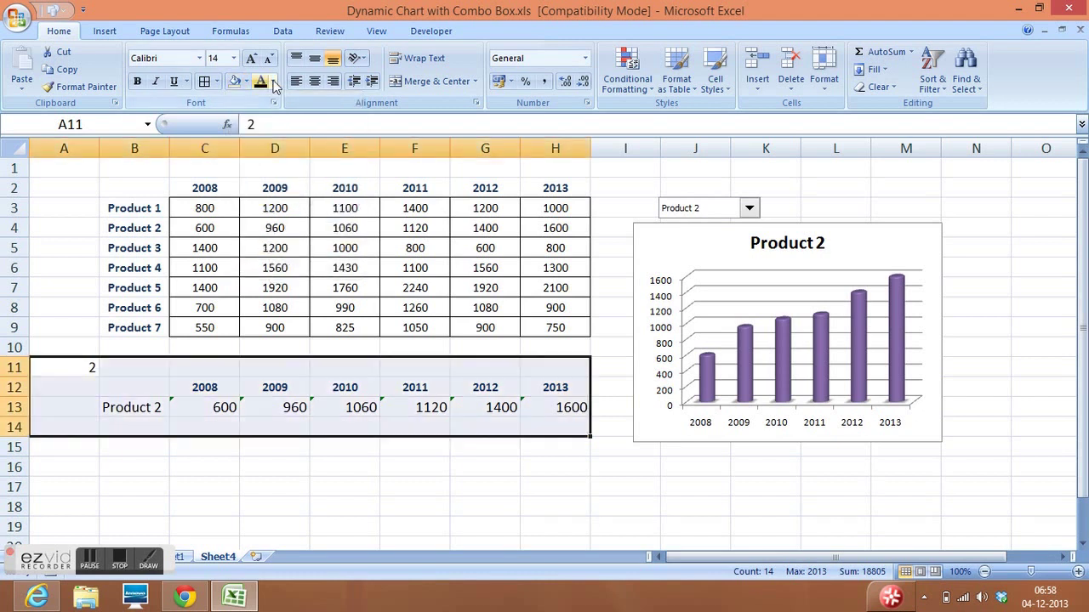
{"action": "left_click", "coordinate": [274, 82]}
{"action": "left_click", "coordinate": [251, 250]}
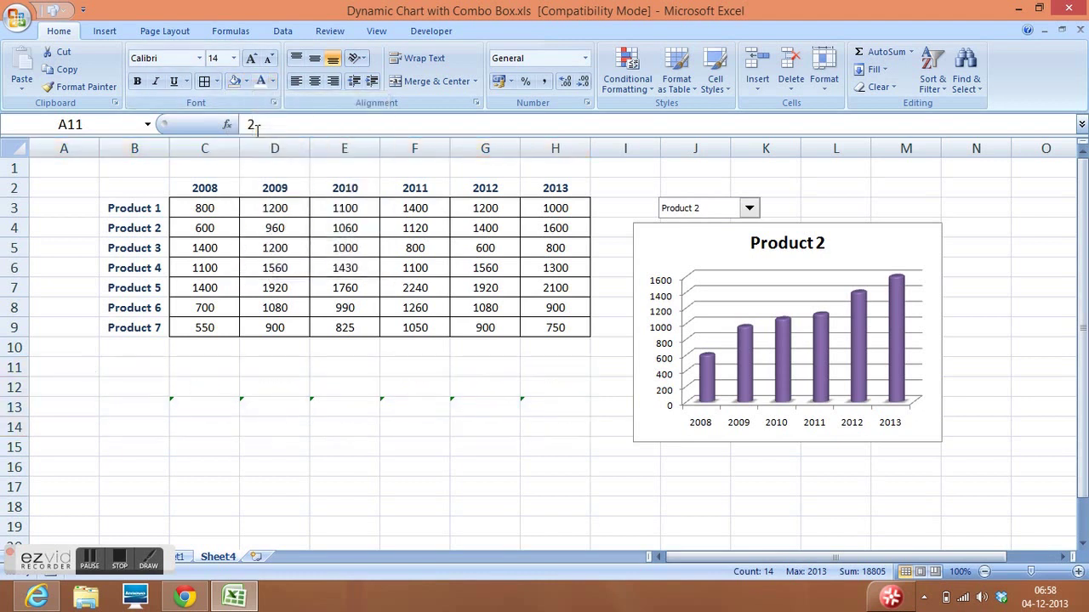
Ignore the 'Formula Omits Adjacent Cells' error flags on row 13's formulas.
{"action": "left_click_drag", "start_coordinate": [199, 406], "coordinate": [541, 407]}
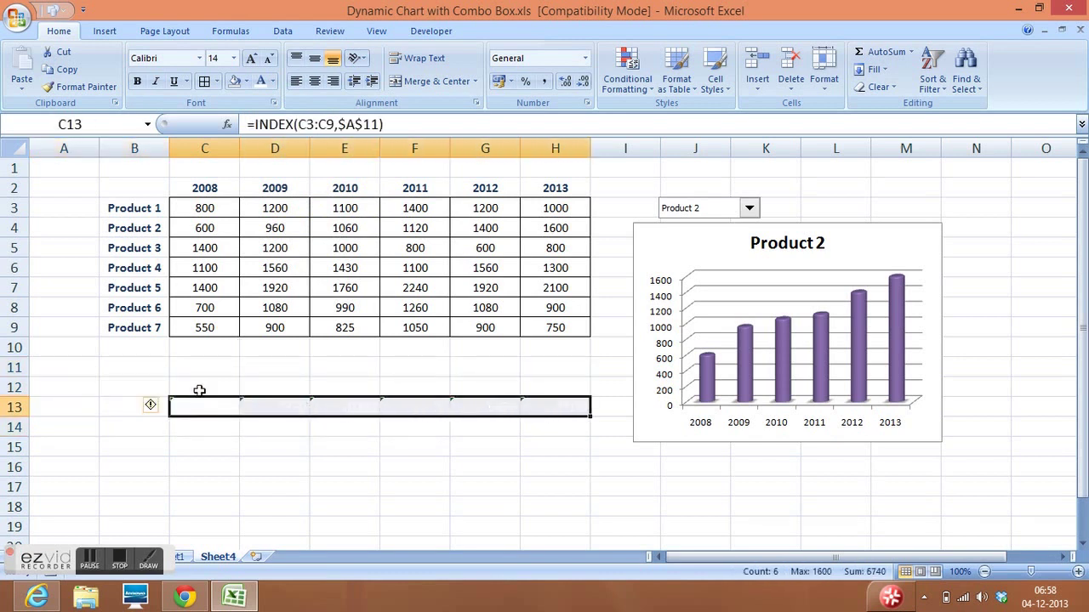
{"action": "left_click", "coordinate": [164, 407]}
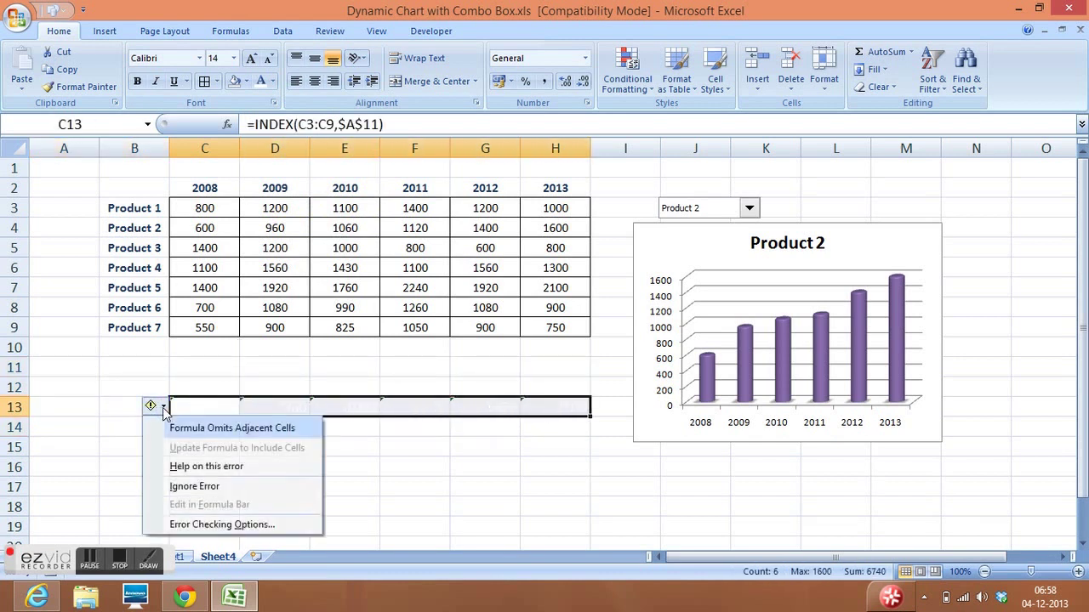
{"action": "left_click", "coordinate": [195, 486]}
Pick Product 3, then Product 4, in the combo box to update the chart.
{"action": "left_click", "coordinate": [481, 468]}
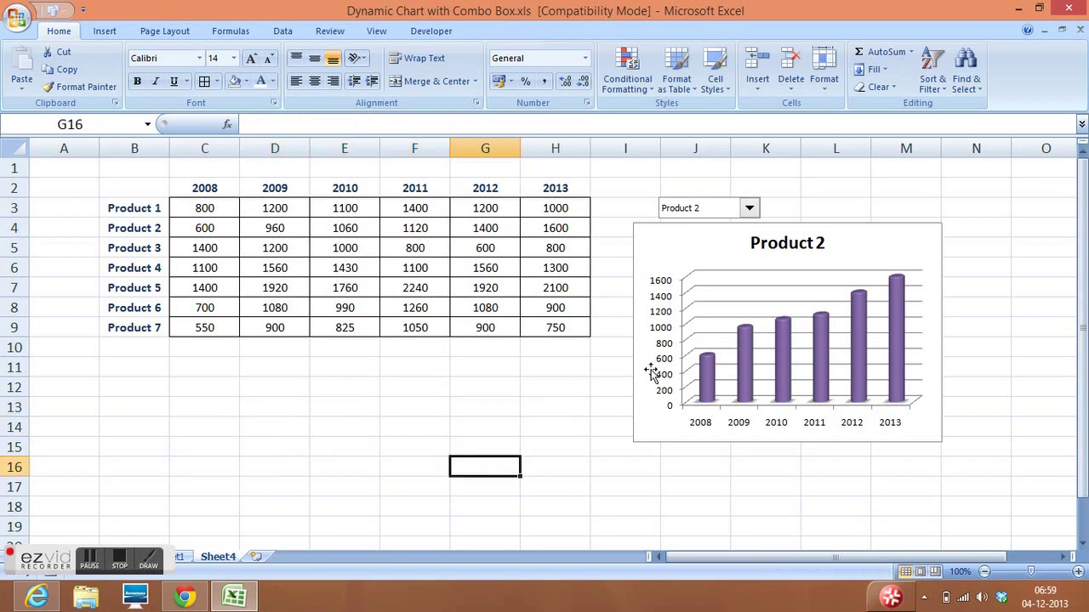
{"action": "left_click", "coordinate": [748, 210]}
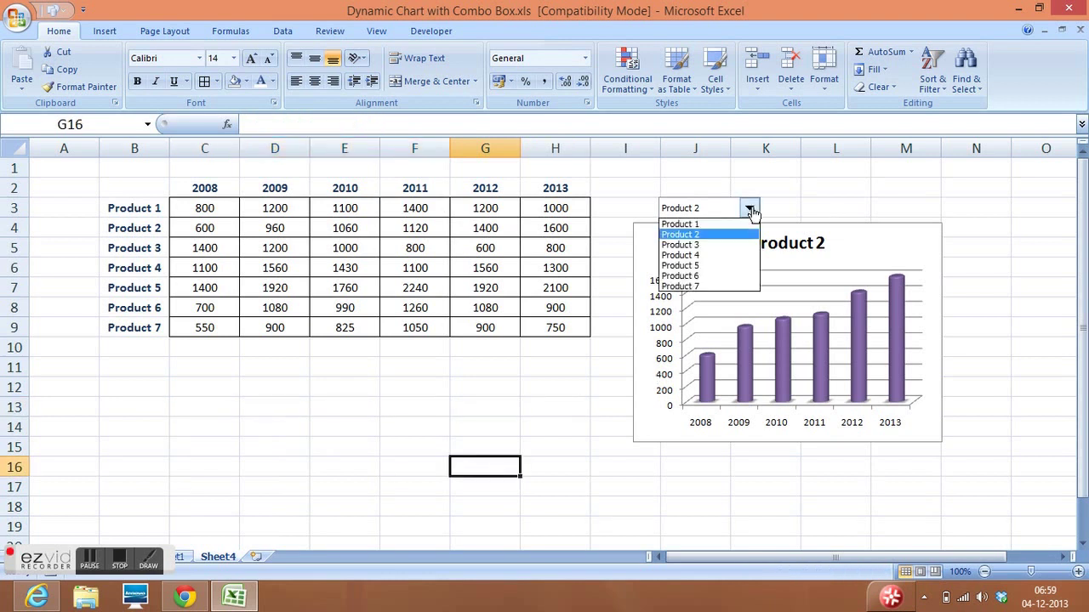
{"action": "left_click", "coordinate": [705, 247]}
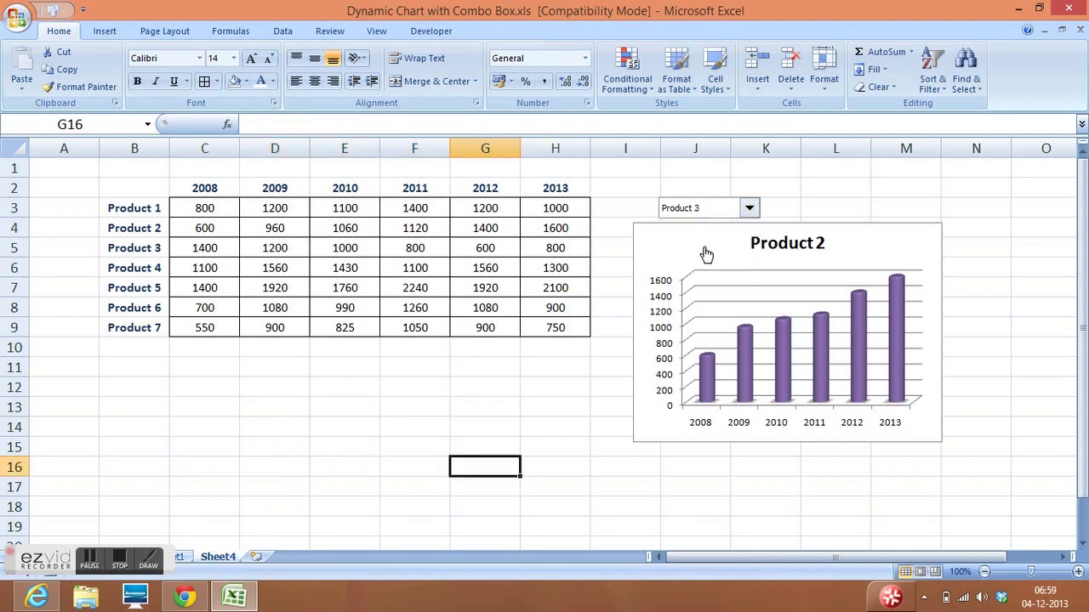
{"action": "left_click", "coordinate": [749, 210]}
{"action": "left_click", "coordinate": [714, 256]}
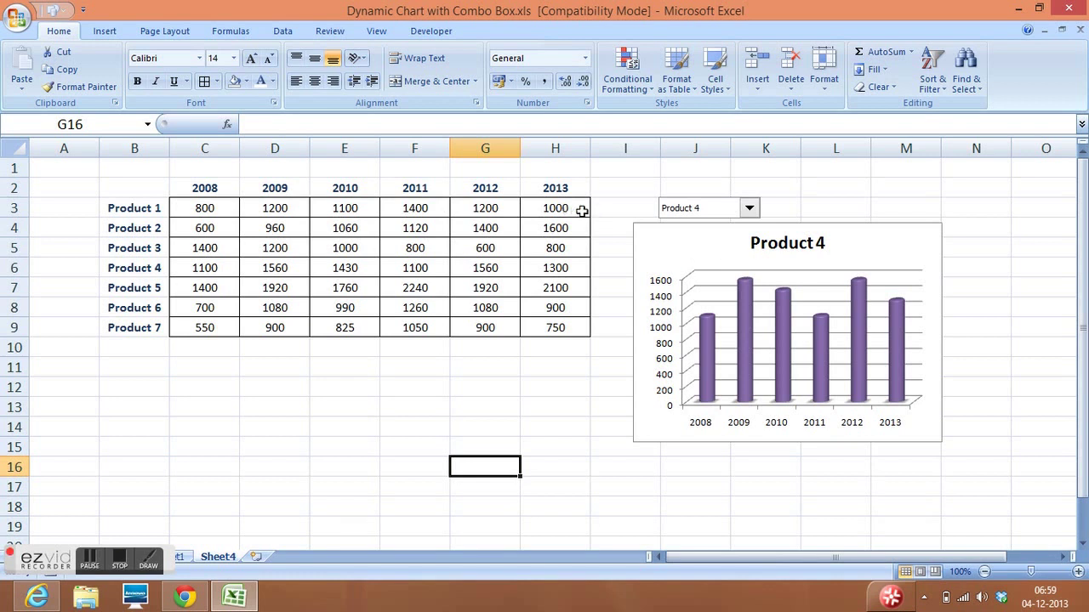
{"action": "left_click", "coordinate": [823, 182]}
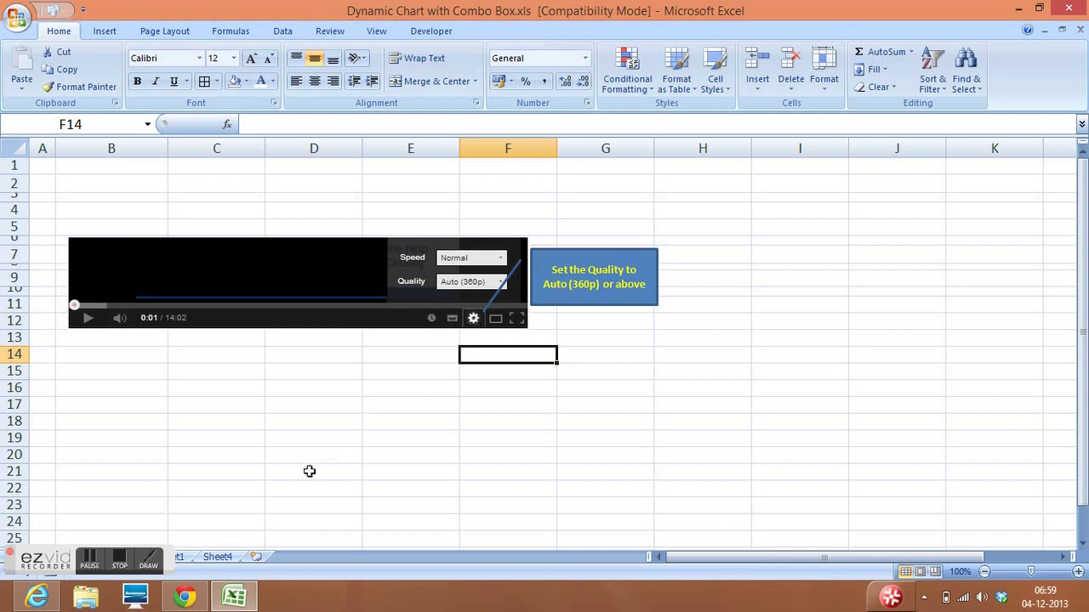
{"action": "left_click", "coordinate": [190, 558]}
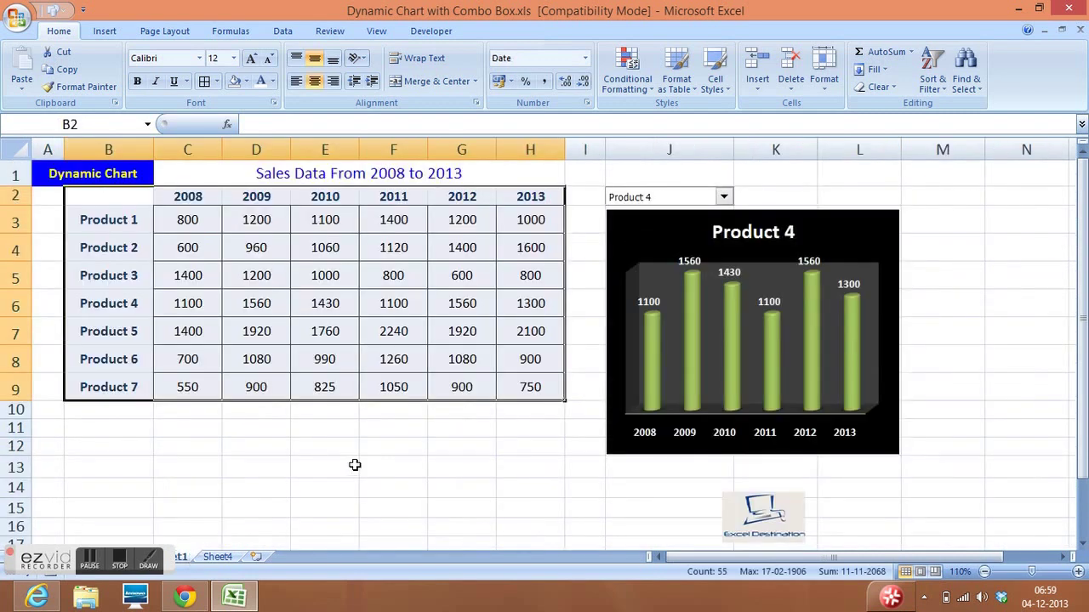
{"action": "left_click", "coordinate": [444, 419]}
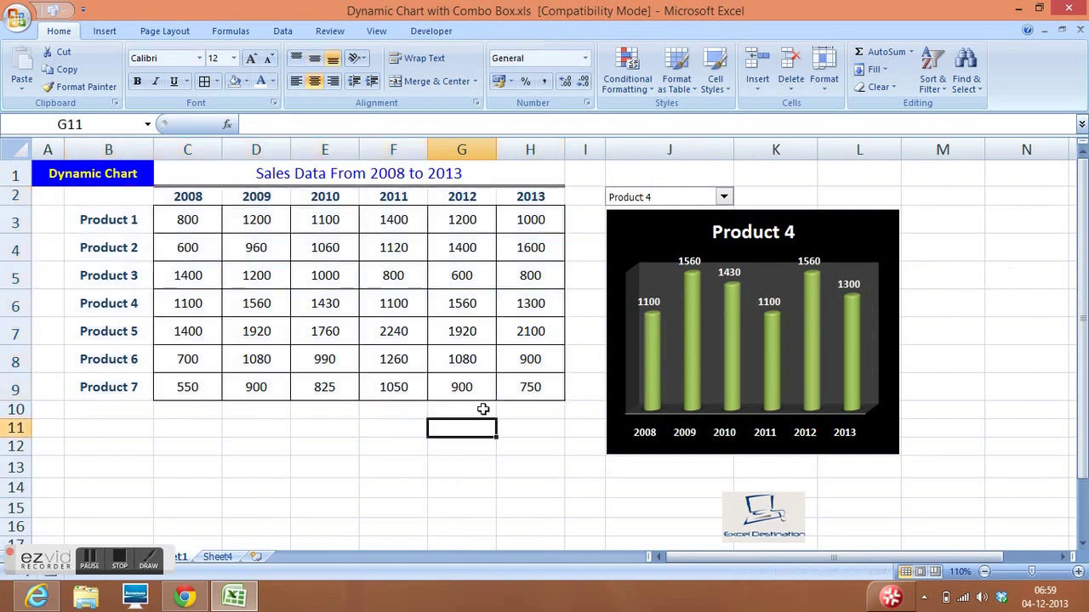